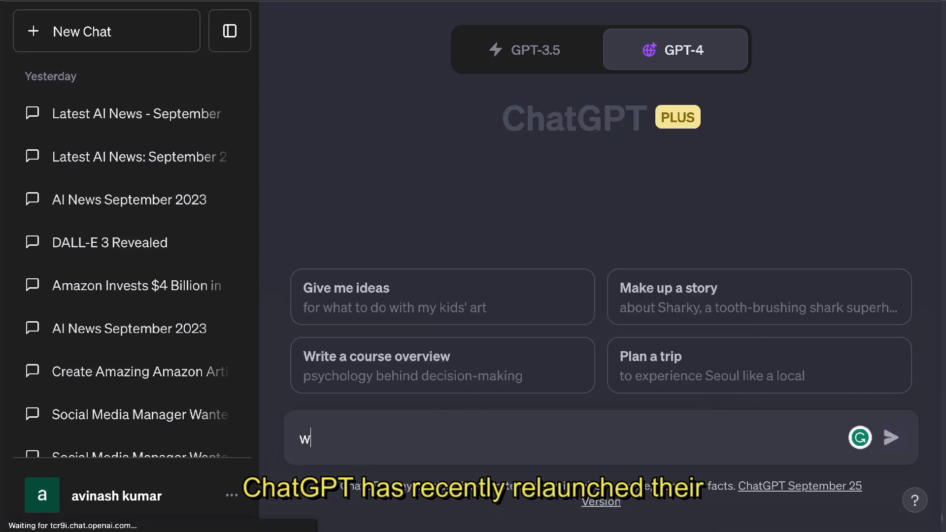
# - Ask the web-browsing GPT-4 chat 'what is the latest ai news of september 2023?'
pyautogui.write('hat is the latest ai news of september 2023?')
pyautogui.press('Return')
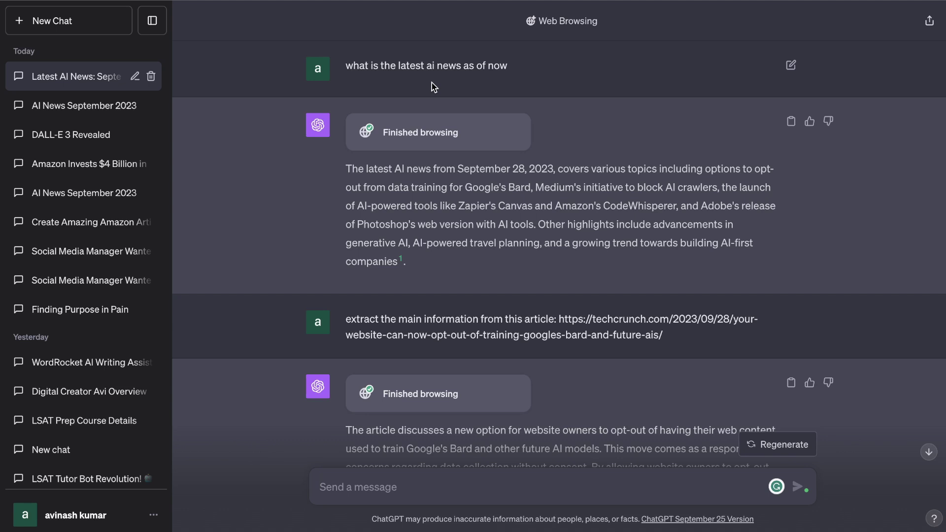
# - Scroll through the September 28, 2023 browsing answer and select its first paragraph
pyautogui.scroll(-1, 480, 121)
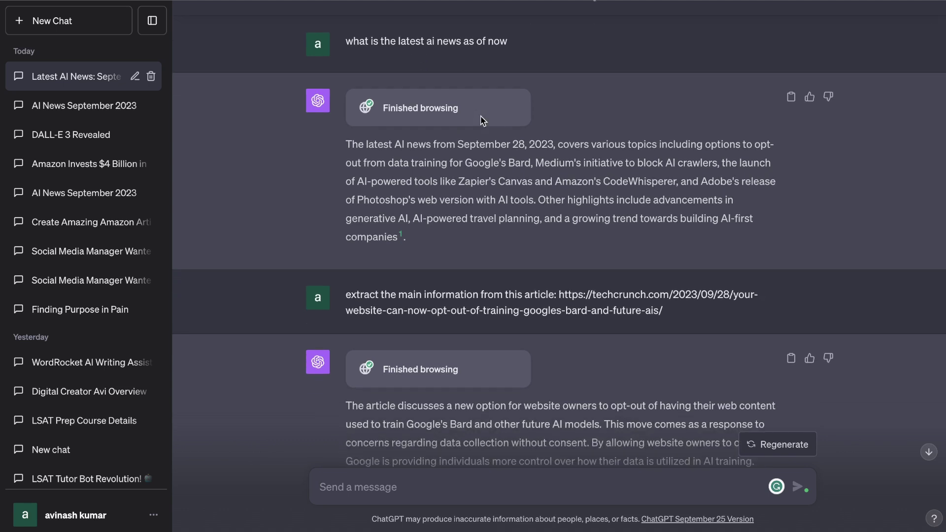
pyautogui.scroll(-1, 479, 166)
pyautogui.moveTo(448, 212); pyautogui.dragTo(349, 124)
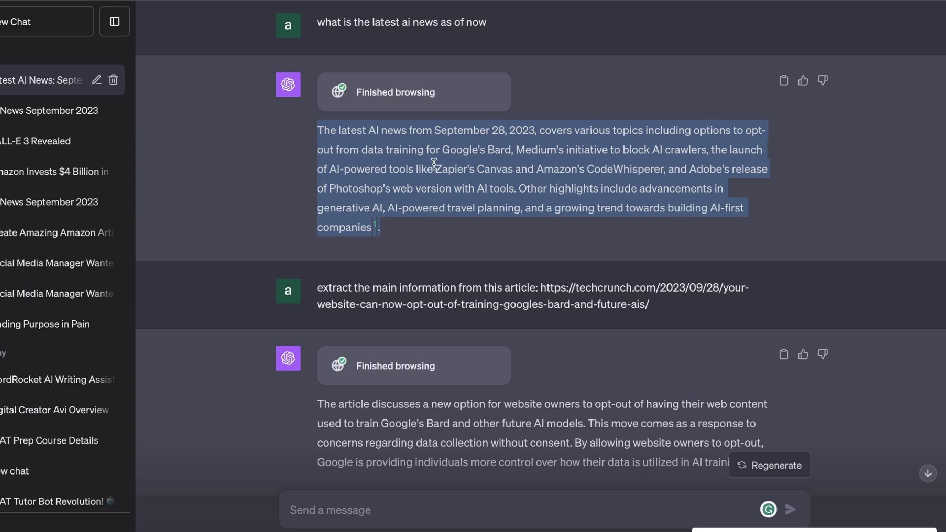
pyautogui.click(425, 226)
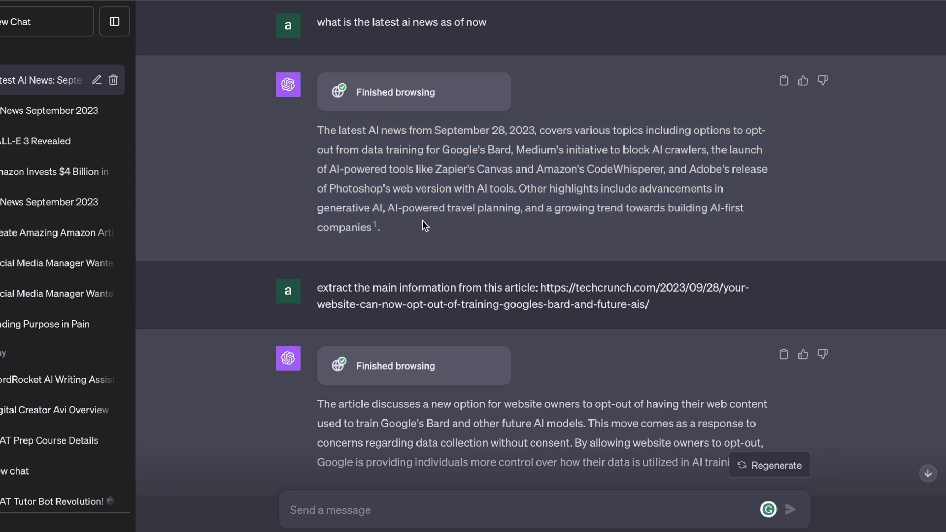
pyautogui.moveTo(425, 226); pyautogui.dragTo(317, 124)
pyautogui.scroll(-1, 490, 212)
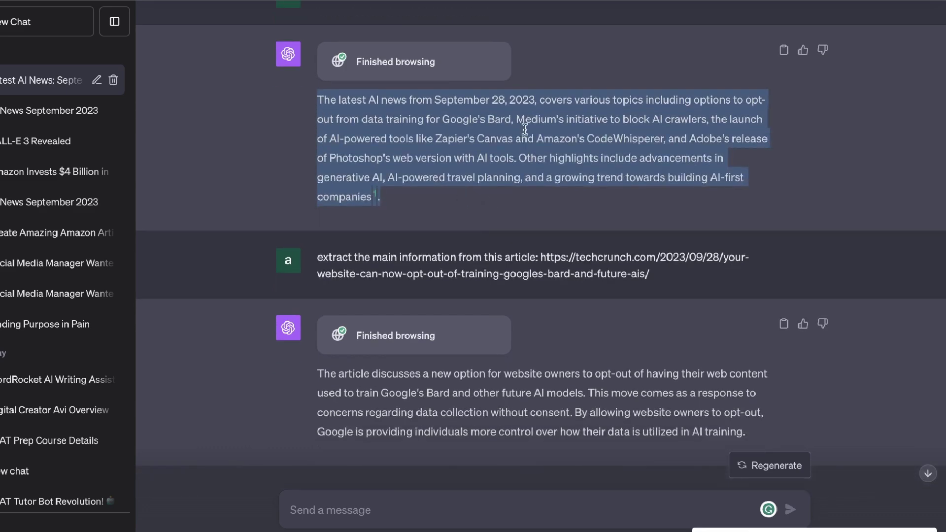
pyautogui.click(495, 102)
pyautogui.moveTo(529, 103); pyautogui.dragTo(416, 101)
pyautogui.scroll(3, 417, 101)
# - Start a new GPT-4 Plugins chat and read WebPilot's three September 2023 news items, including GlowTrack
pyautogui.click(70, 22)
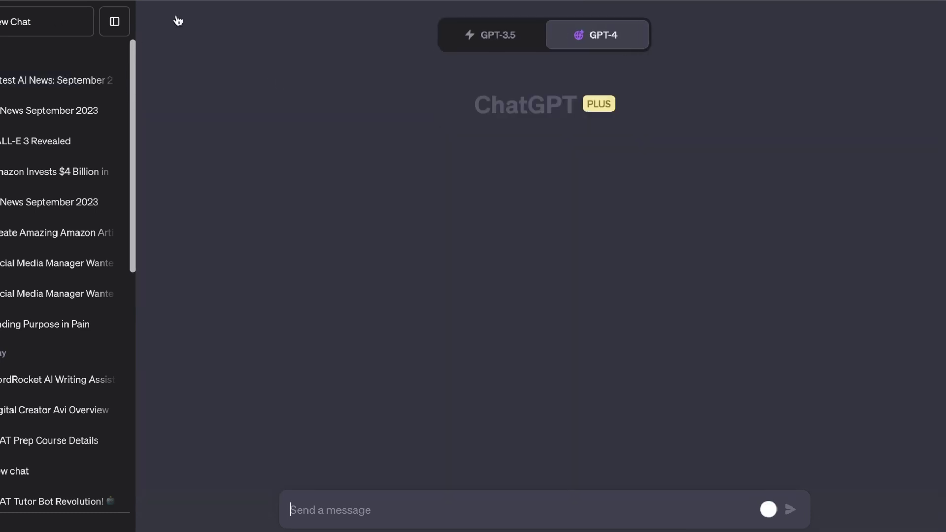
pyautogui.moveTo(596, 35)
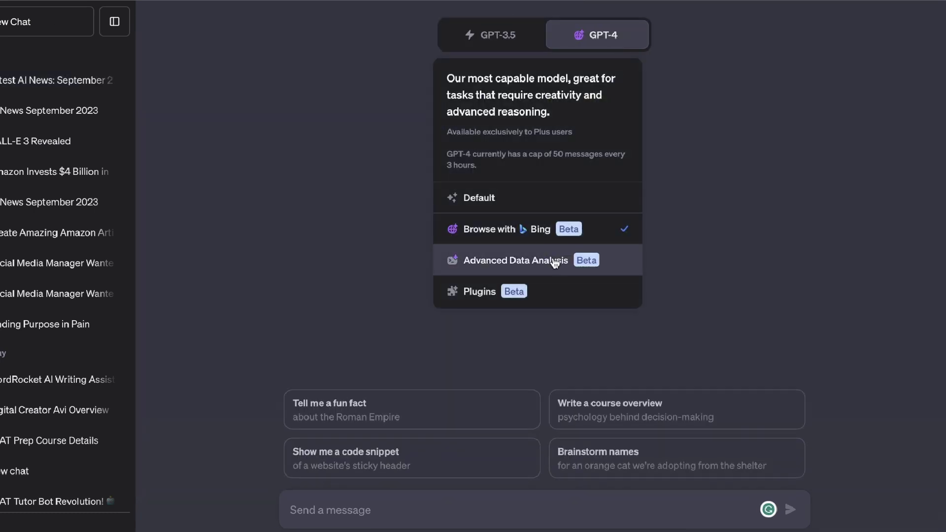
pyautogui.click(538, 292)
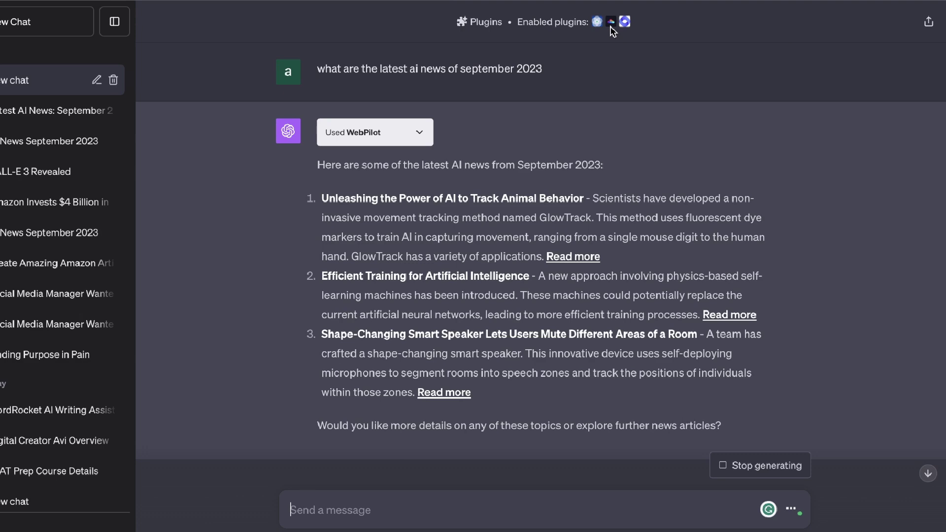
pyautogui.scroll(-2, 544, 143)
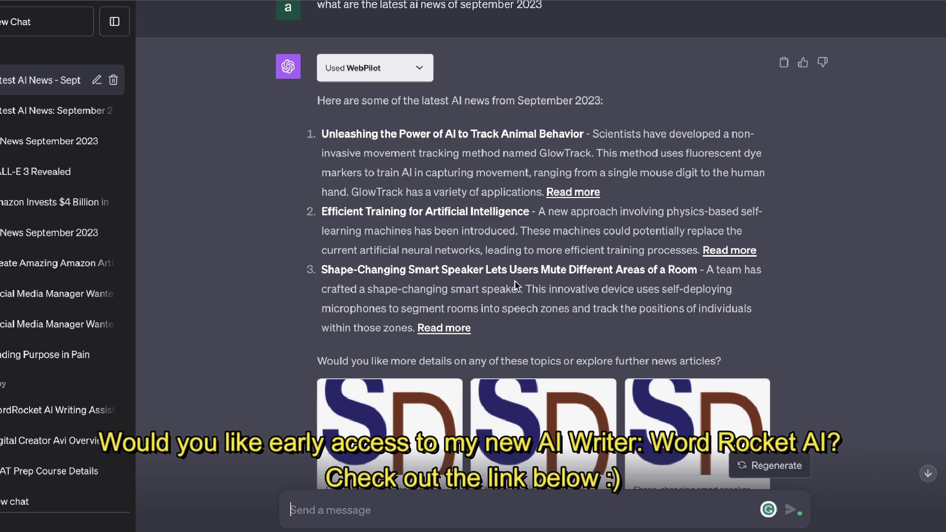
pyautogui.scroll(-2, 525, 285)
pyautogui.scroll(4, 527, 290)
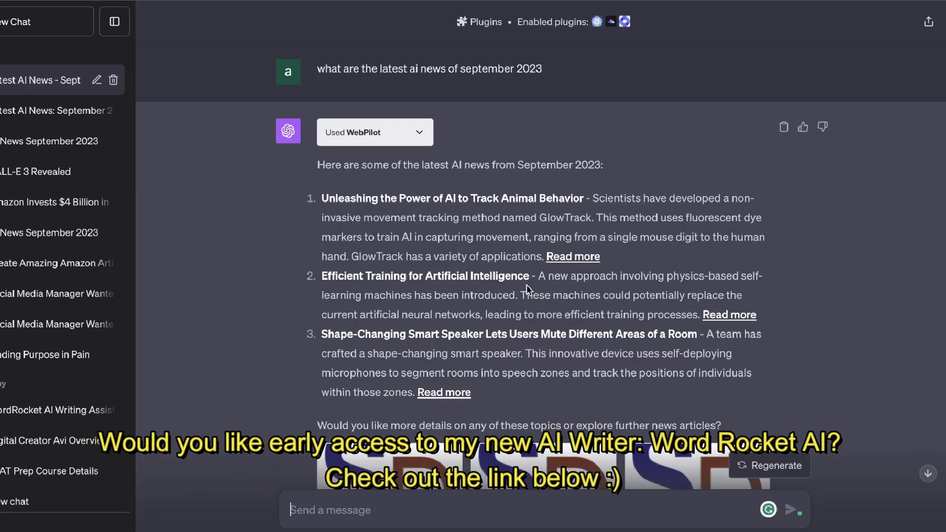
pyautogui.scroll(-1, 526, 289)
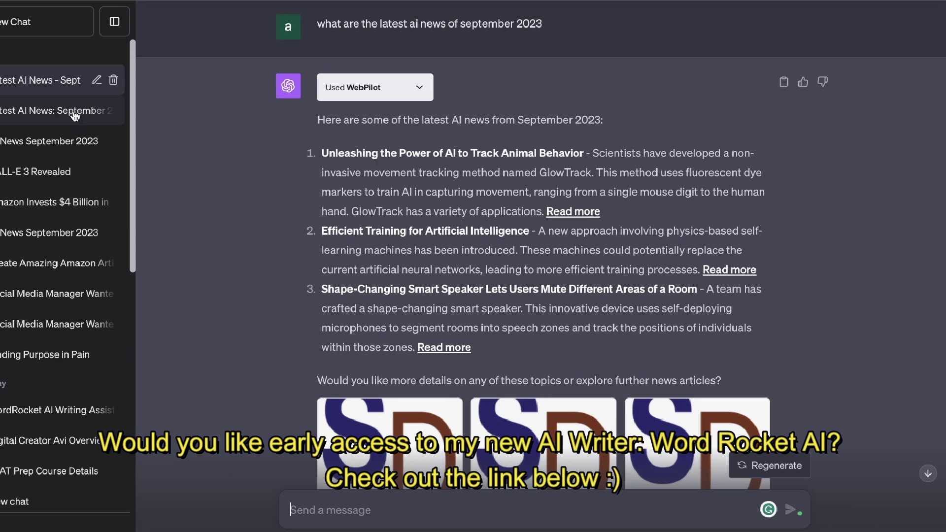
# - Reopen the web-browsing news chat, briefly comparing it with the plugins chat
pyautogui.click(54, 111)
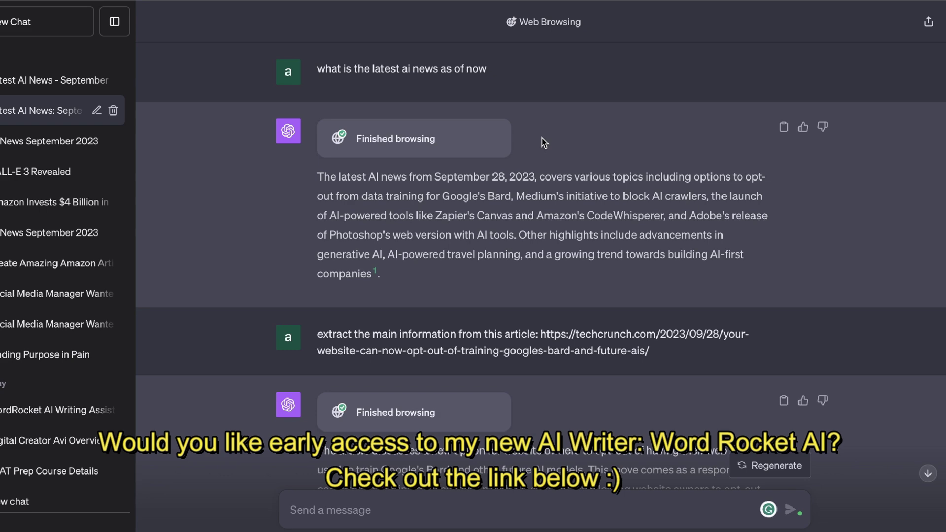
pyautogui.scroll(-1, 544, 143)
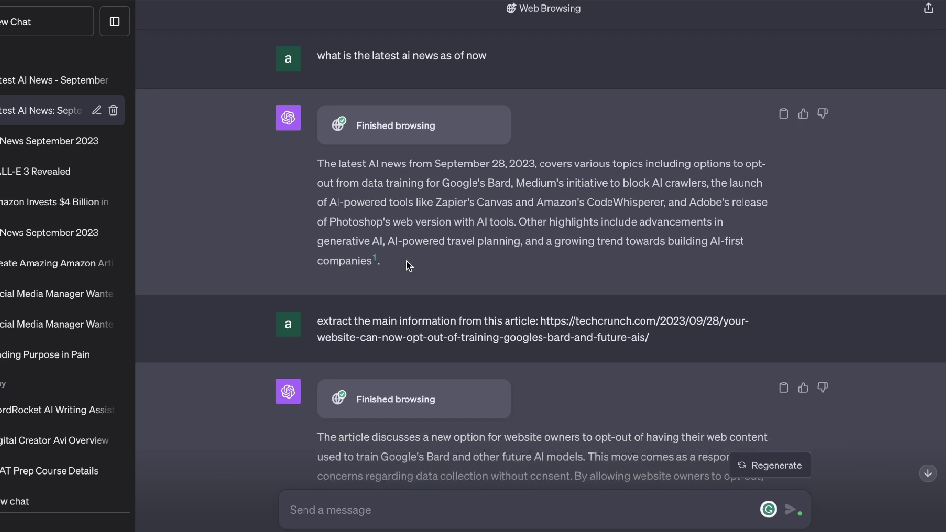
pyautogui.moveTo(406, 261); pyautogui.dragTo(310, 166)
pyautogui.scroll(-1, 448, 222)
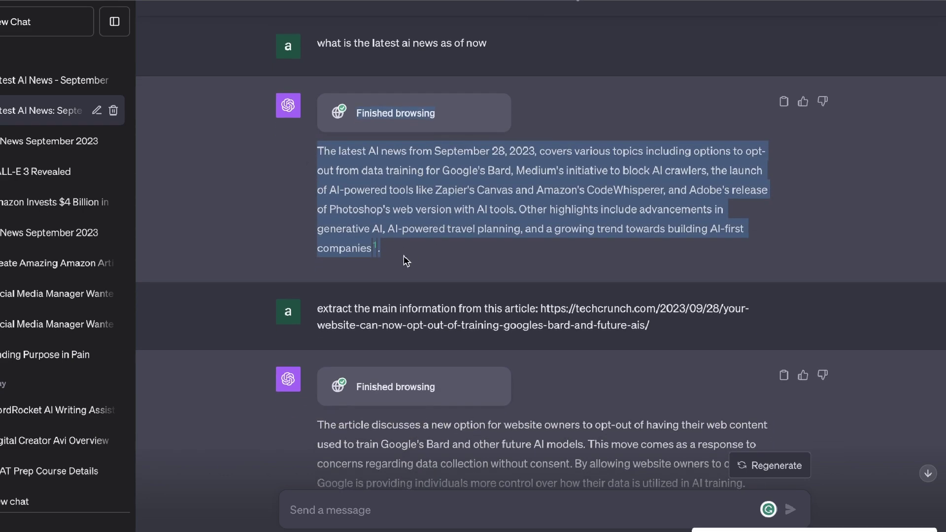
pyautogui.click(405, 261)
pyautogui.click(71, 92)
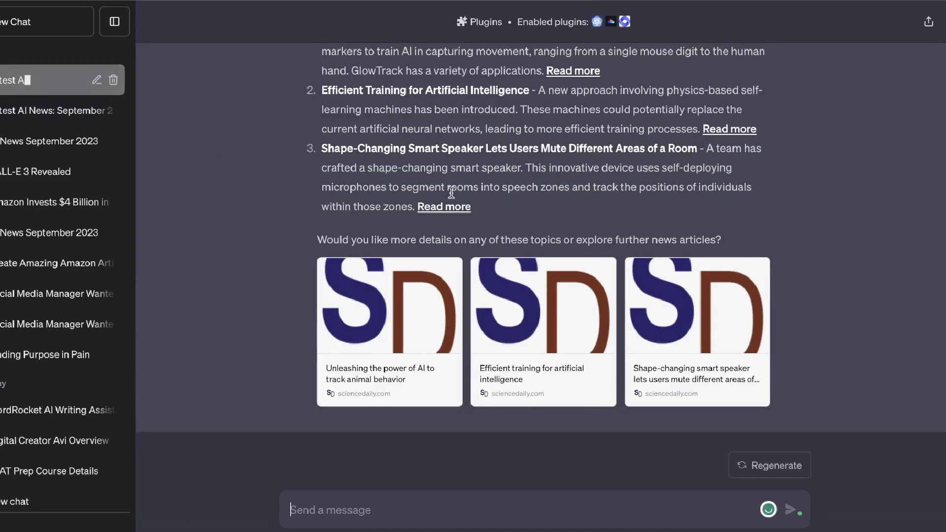
pyautogui.click(96, 108)
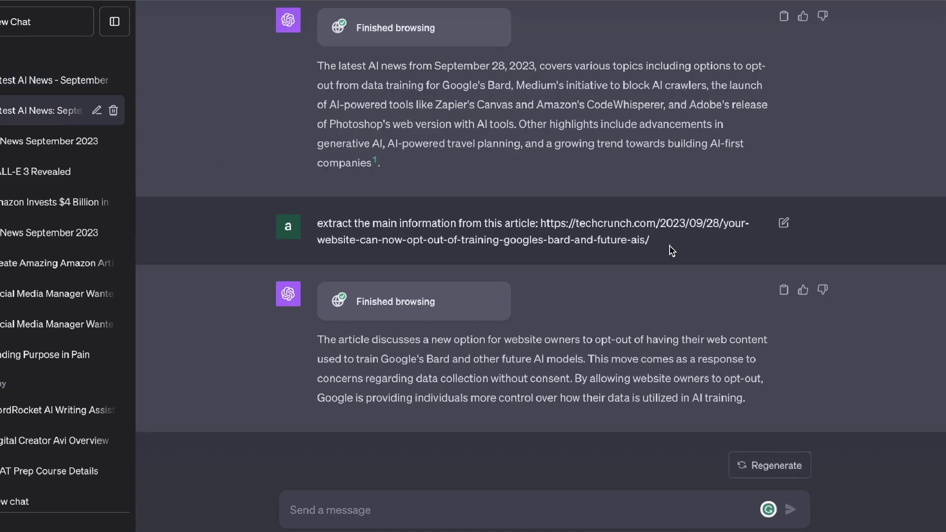
# - Select and copy the prompt asking to extract the TechCrunch article's main information
pyautogui.moveTo(650, 240); pyautogui.dragTo(317, 223)
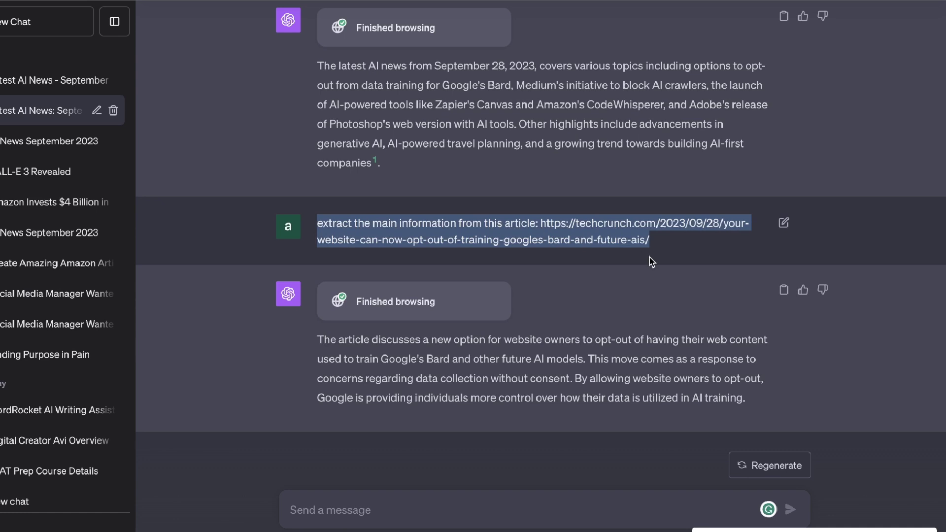
pyautogui.moveTo(649, 257); pyautogui.dragTo(315, 223)
pyautogui.click(471, 378)
pyautogui.tripleClick(471, 378)
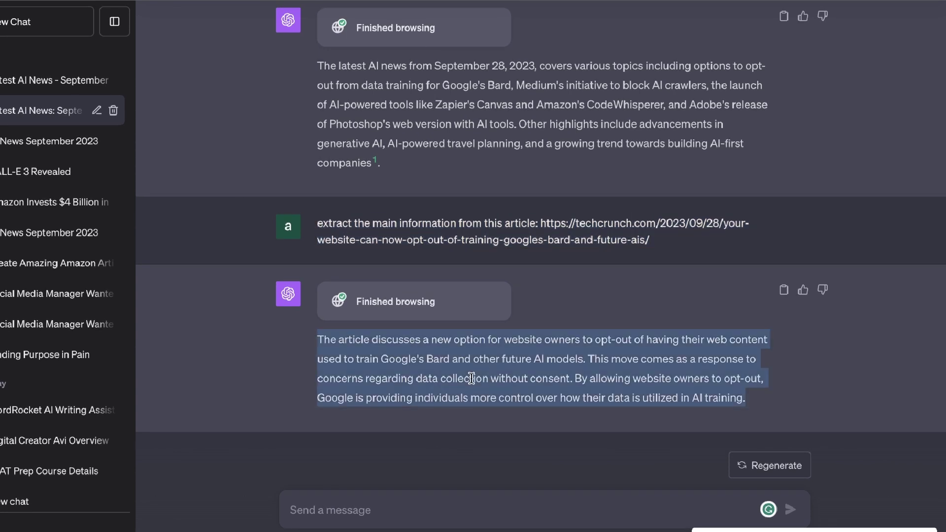
pyautogui.click(749, 413)
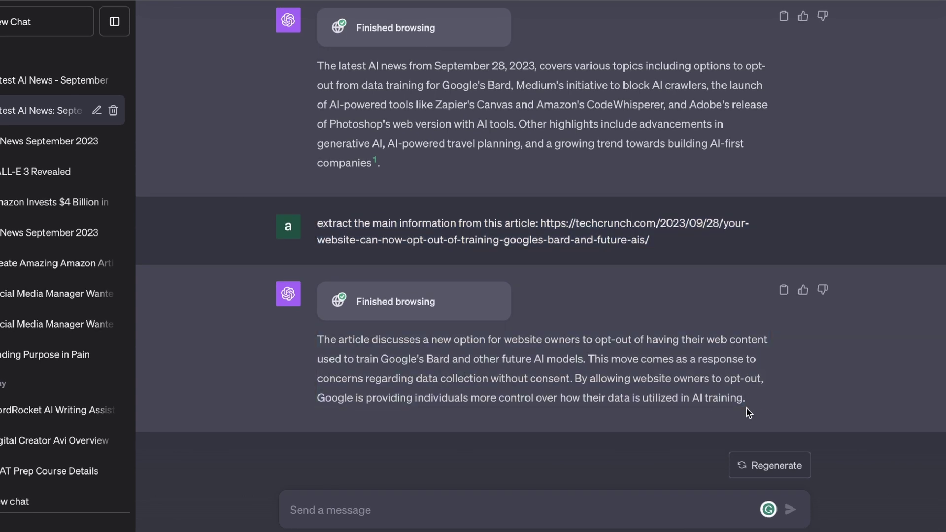
pyautogui.moveTo(749, 413); pyautogui.dragTo(350, 339)
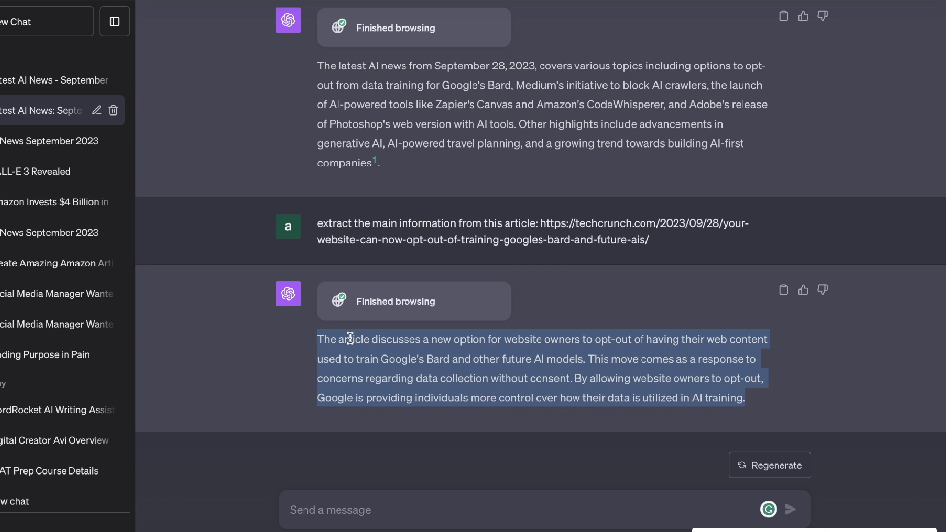
pyautogui.tripleClick(522, 245)
pyautogui.hotkey('ctrl', 'c')
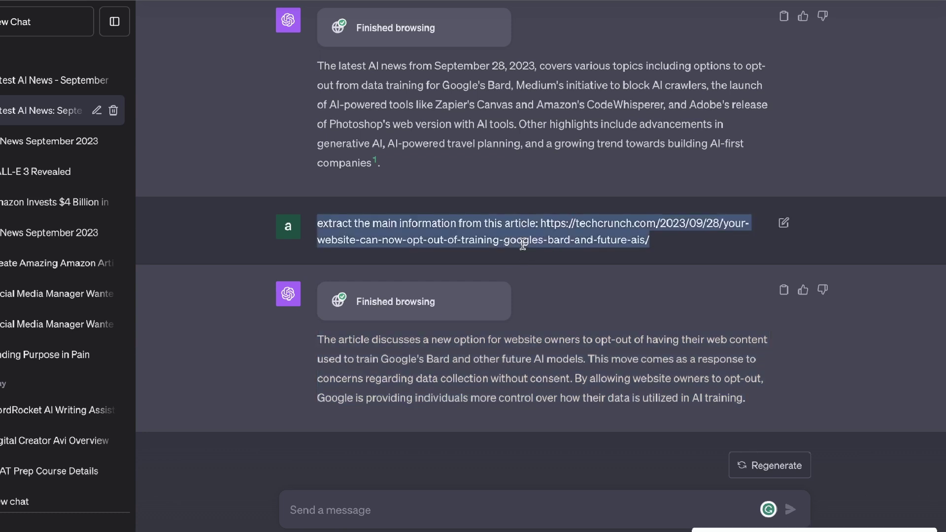
pyautogui.tripleClick(501, 348)
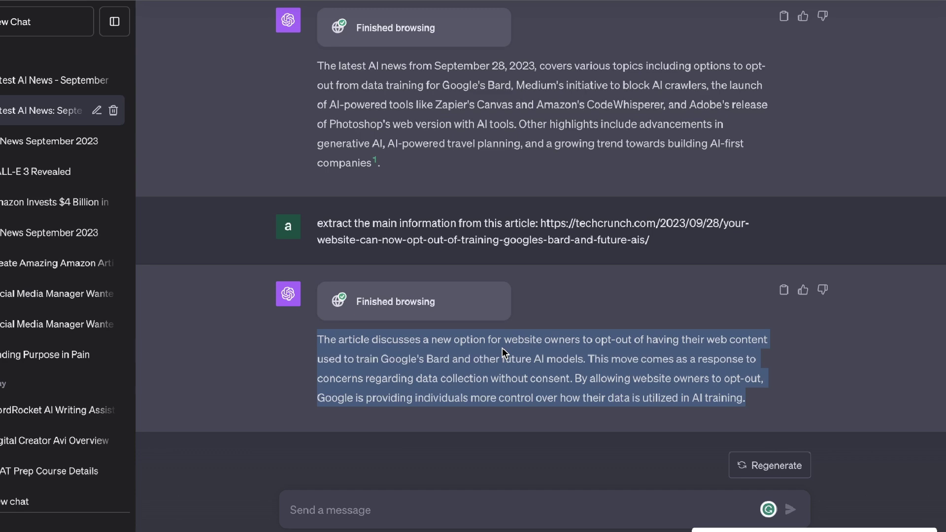
# - Paste the TechCrunch extraction prompt into the plugins chat and send it to WebPilot
pyautogui.click(501, 351)
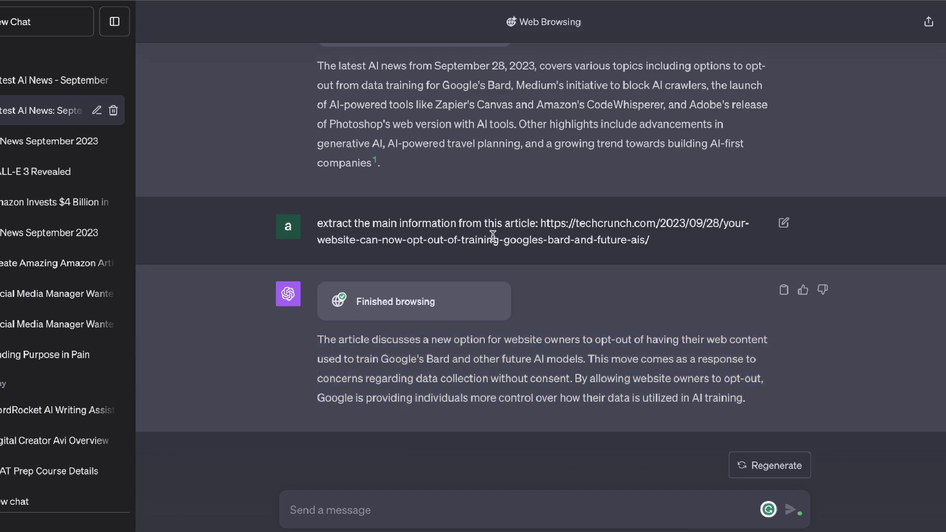
pyautogui.click(64, 79)
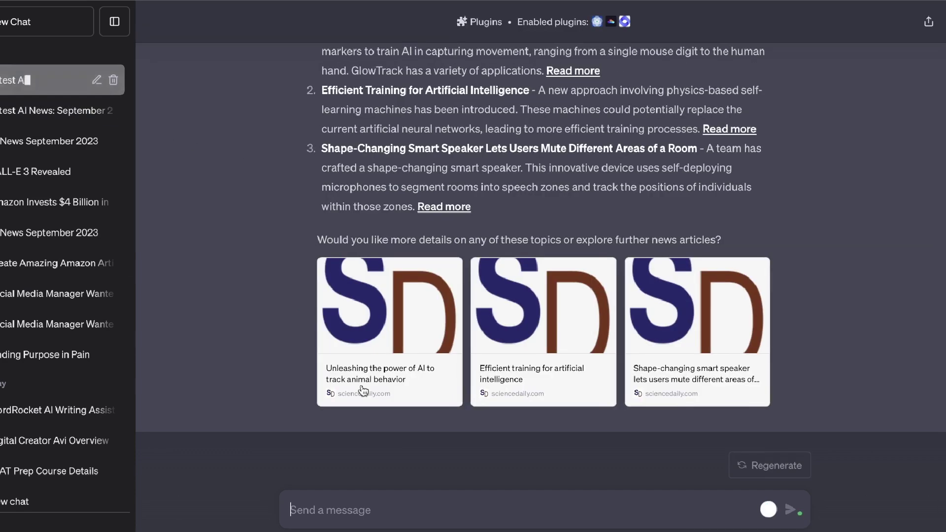
pyautogui.click(373, 524)
pyautogui.hotkey('ctrl', 'v')
pyautogui.press('Return')
# - Read through WebPilot's TechCrunch article summary down to its closing question
pyautogui.scroll(7, 586, 128)
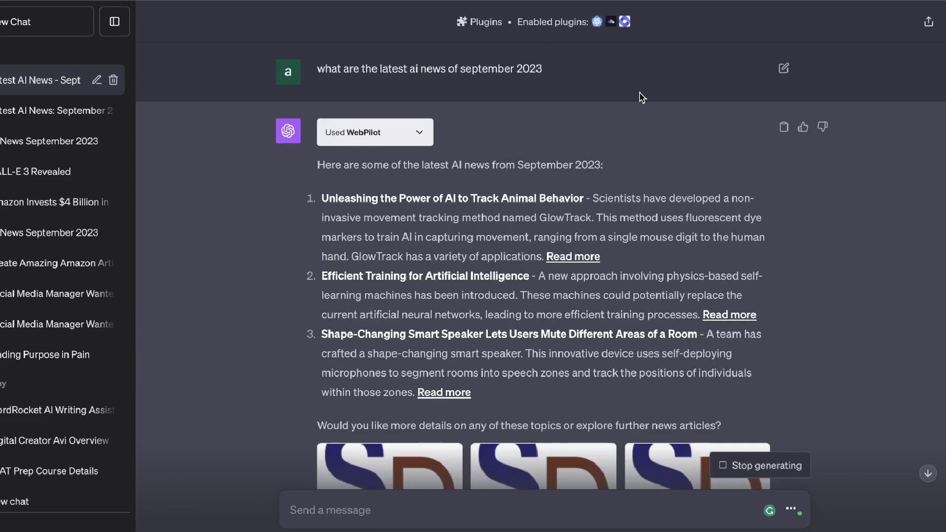
pyautogui.scroll(-7, 639, 93)
pyautogui.scroll(-4, 433, 325)
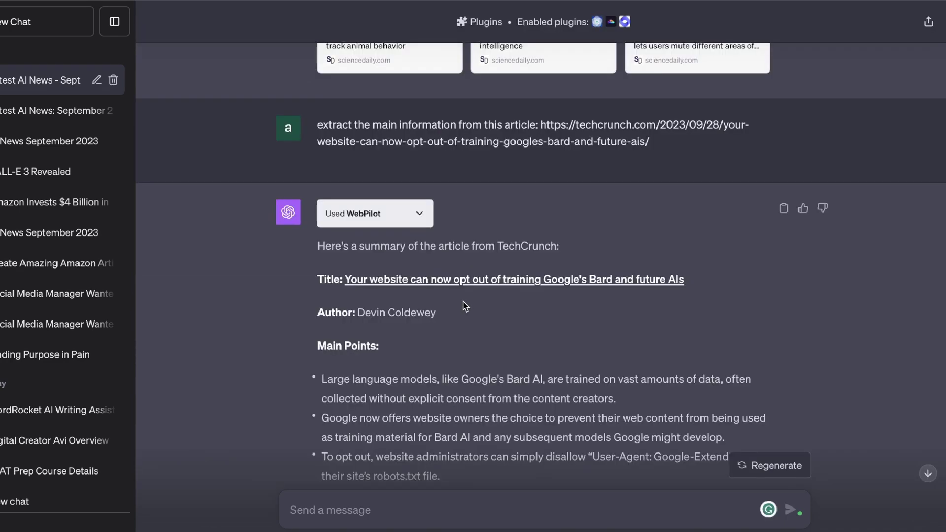
pyautogui.scroll(-1, 424, 249)
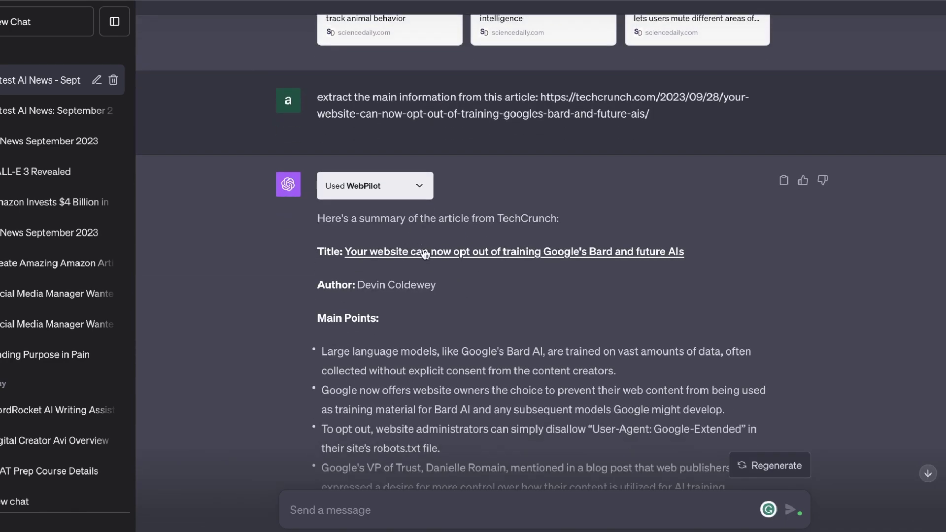
pyautogui.scroll(-1, 439, 239)
pyautogui.scroll(-4, 443, 246)
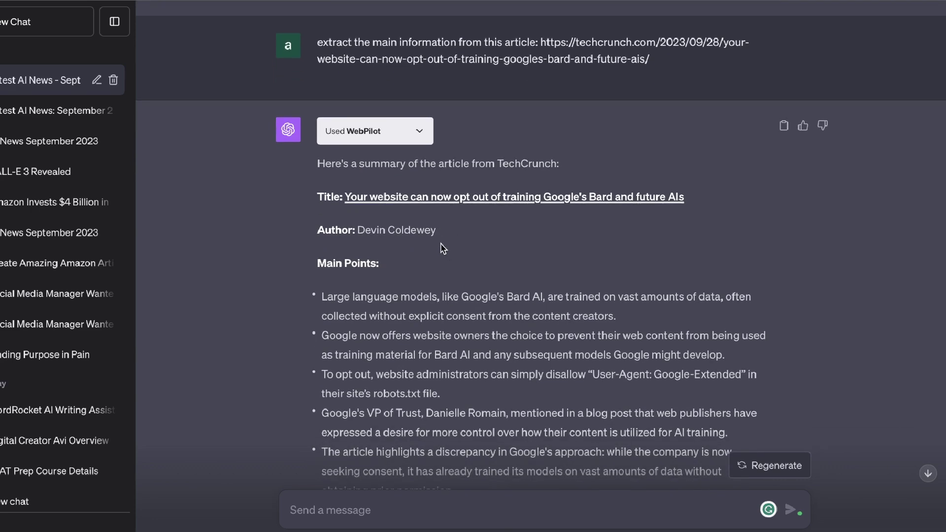
pyautogui.scroll(-5, 428, 248)
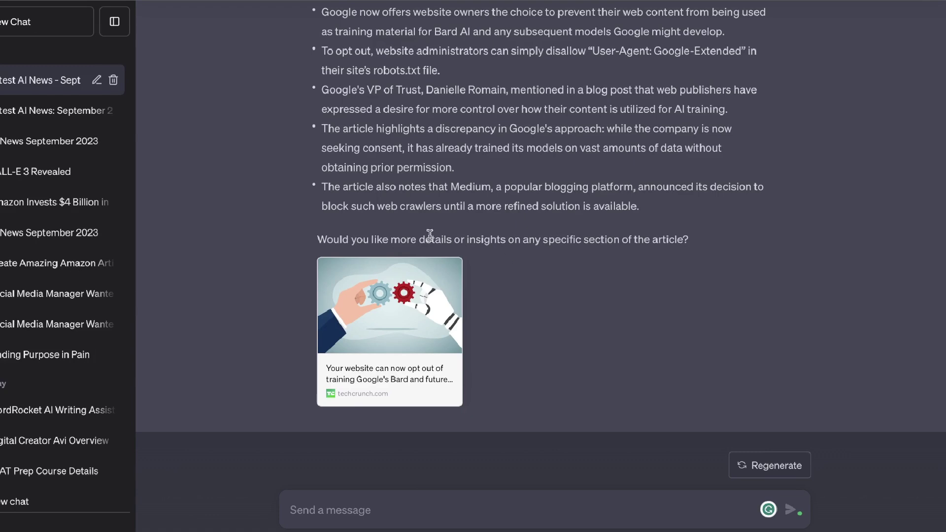
pyautogui.tripleClick(394, 239)
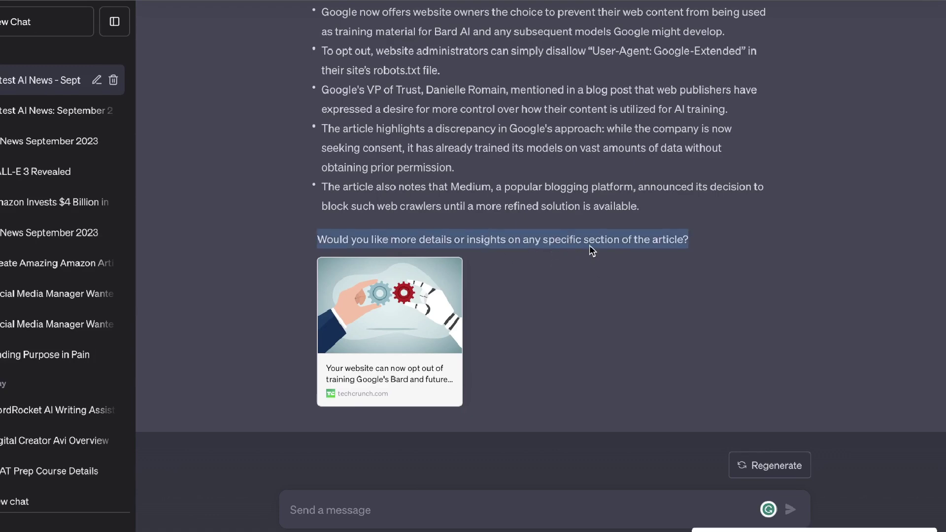
# - Return to the top of the chat and select the original September 2023 AI news question
pyautogui.scroll(2, 602, 246)
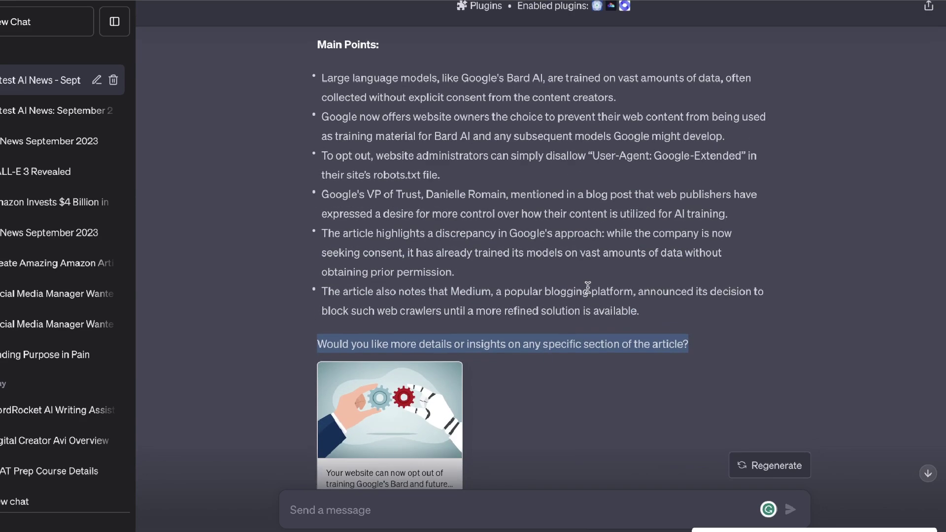
pyautogui.scroll(1, 591, 293)
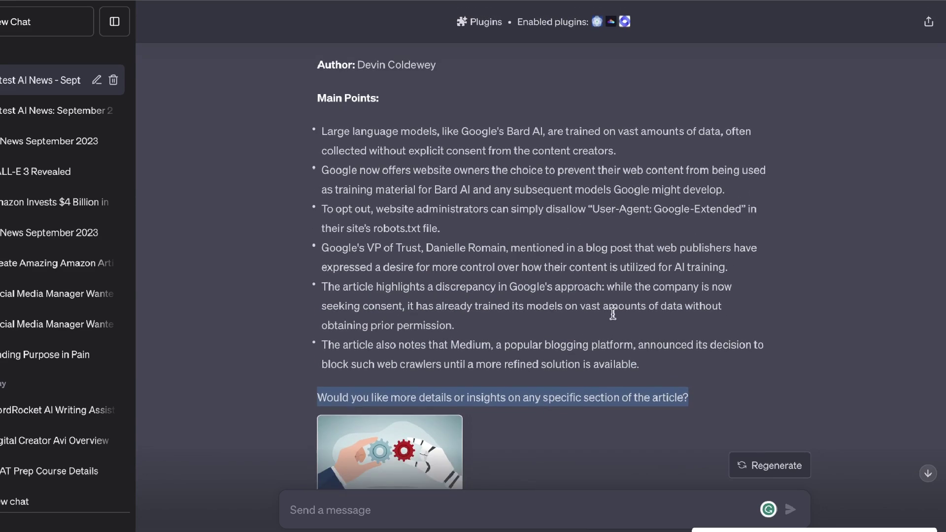
pyautogui.scroll(2, 639, 354)
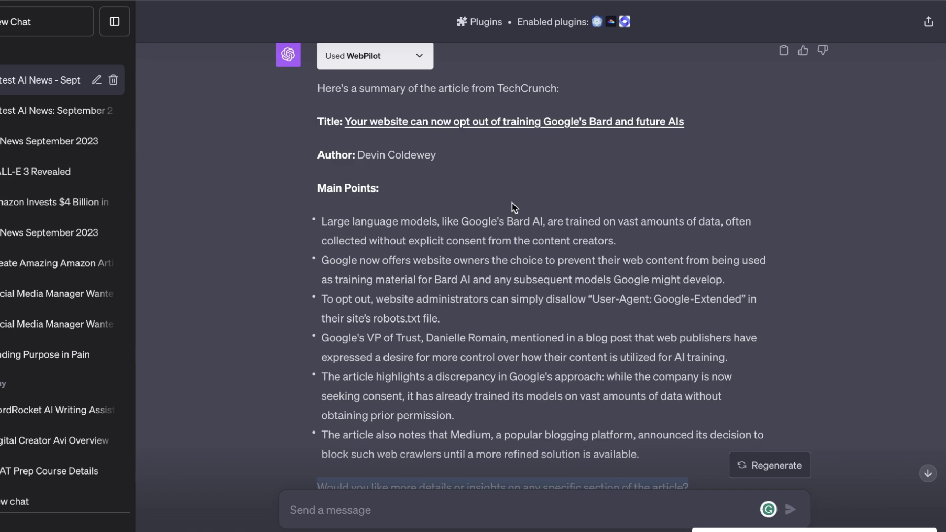
pyautogui.scroll(1, 515, 206)
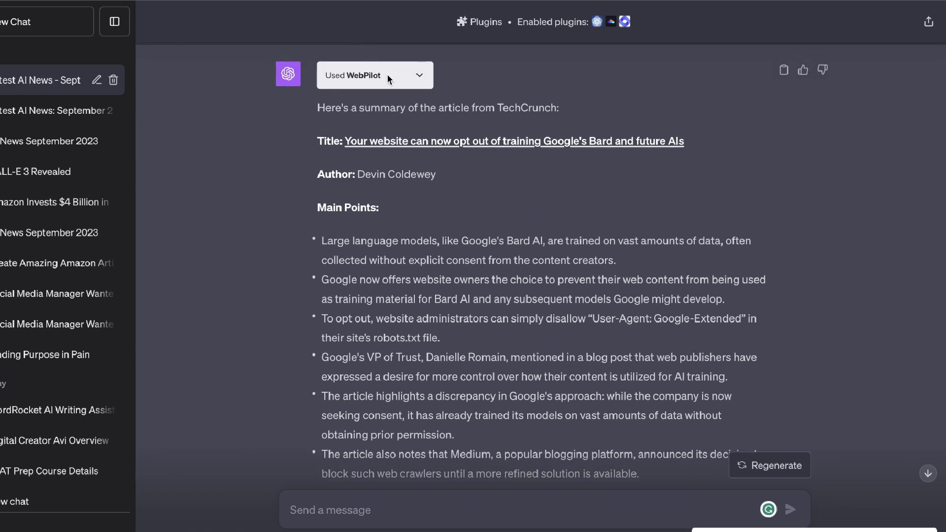
pyautogui.scroll(10, 444, 148)
pyautogui.tripleClick(467, 68)
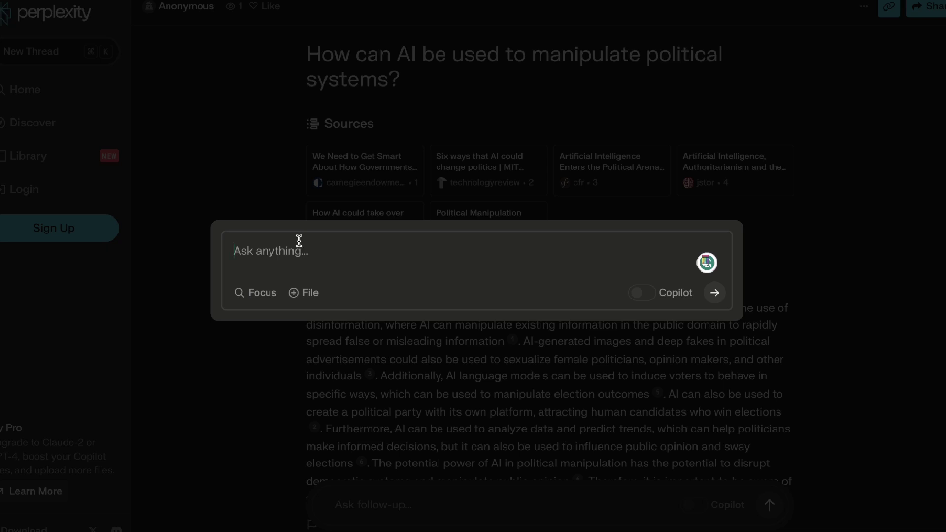
# - Paste 'what are the latest ai news of september 2023' into Perplexity's new-thread box
pyautogui.write('what are the latest ai news of september 2023')
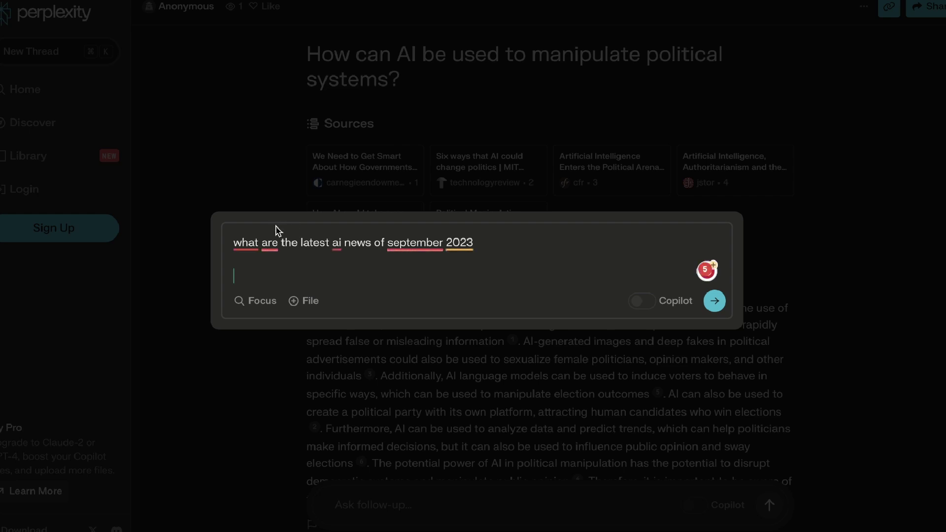
# - Accept Grammarly's change of 'are' to 'is' and submit the question
pyautogui.click(270, 241)
pyautogui.click(269, 285)
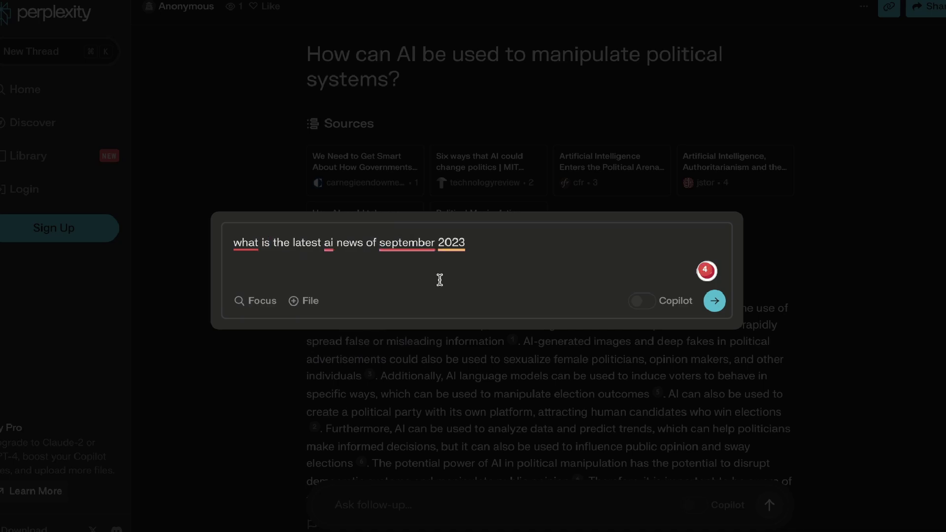
pyautogui.press('Return')
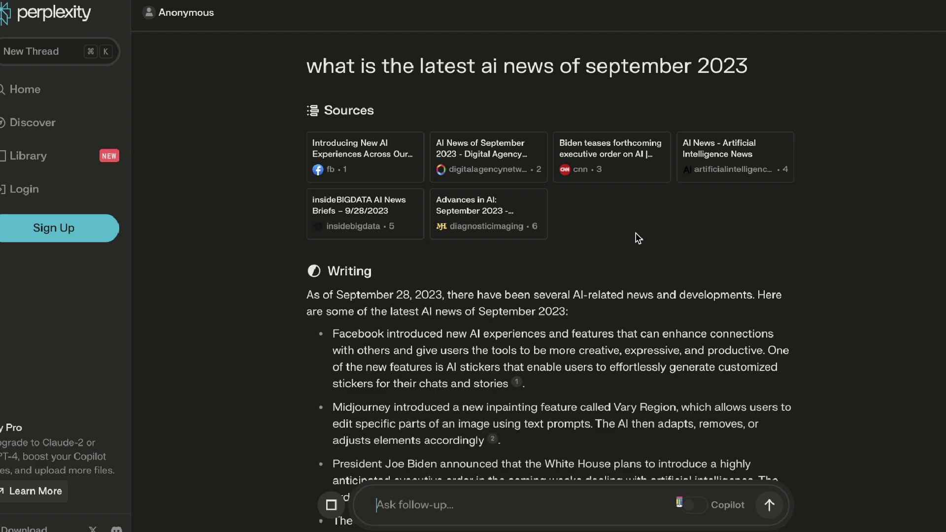
# - Read the six-item answer, including Midjourney's Vary Region and the UK AI Safety Summit, to Related
pyautogui.scroll(-3, 638, 238)
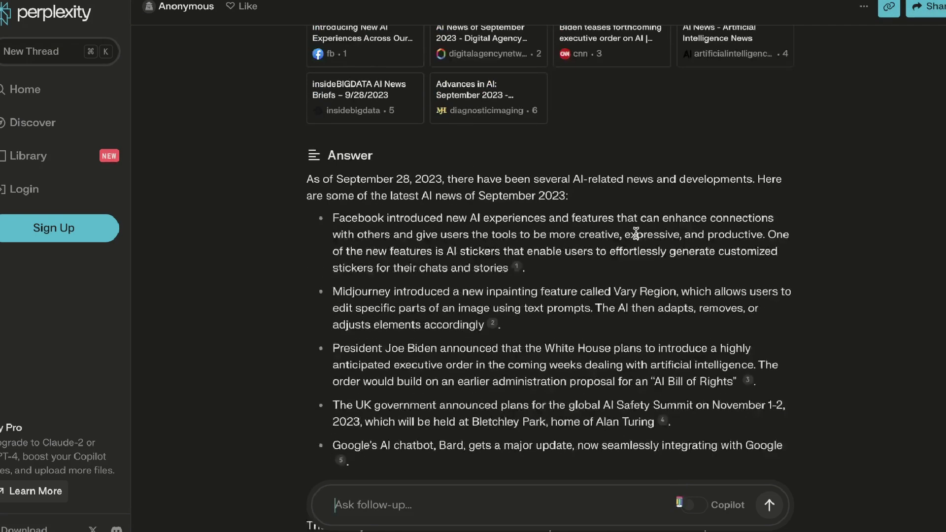
pyautogui.scroll(-3, 636, 235)
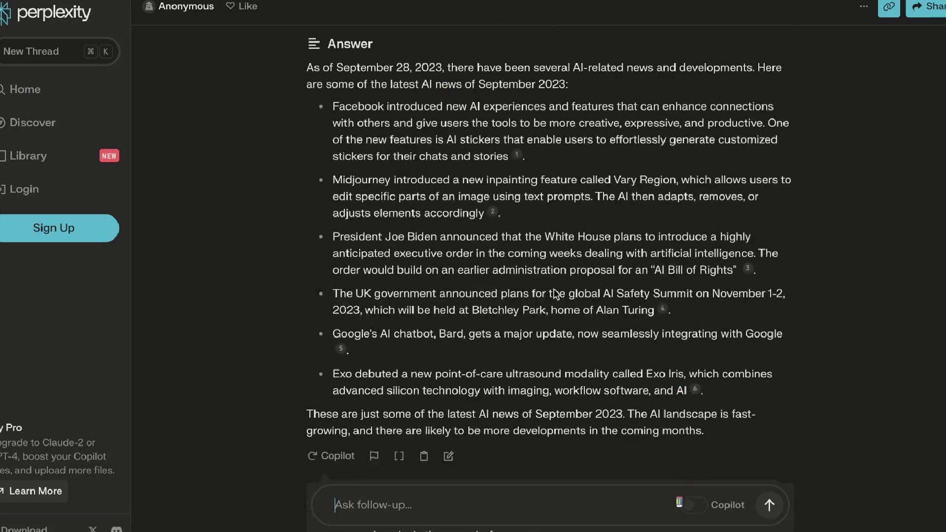
pyautogui.scroll(1, 611, 320)
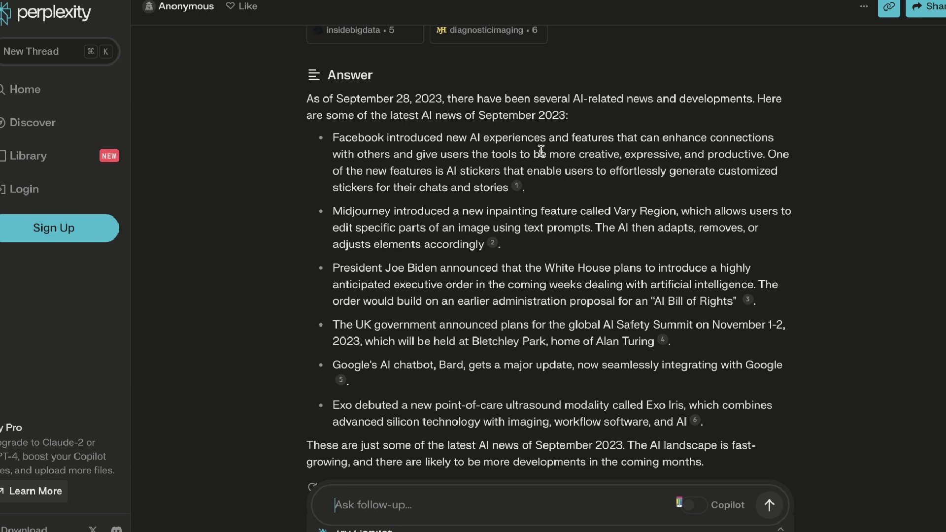
pyautogui.scroll(-1, 478, 182)
pyautogui.scroll(-1, 468, 187)
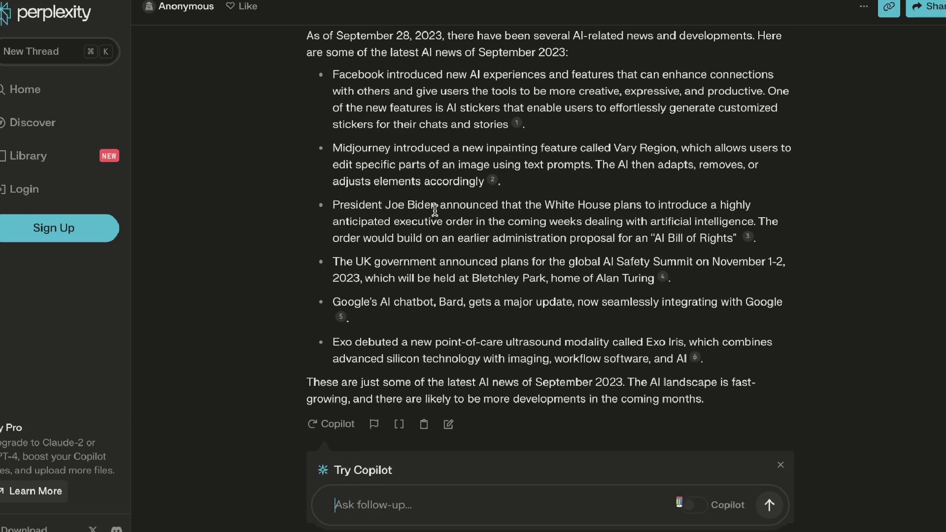
pyautogui.moveTo(437, 205); pyautogui.dragTo(372, 204)
pyautogui.scroll(-2, 488, 253)
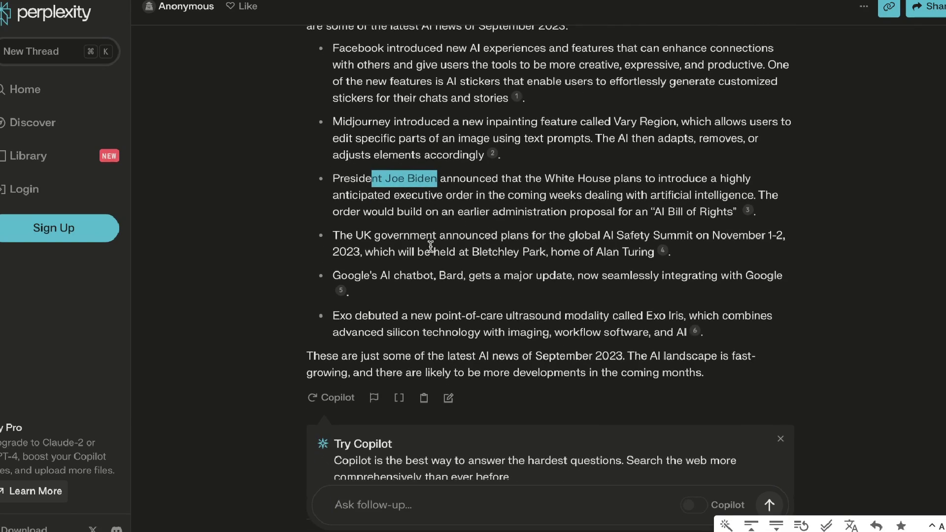
pyautogui.click(381, 295)
pyautogui.scroll(-3, 451, 300)
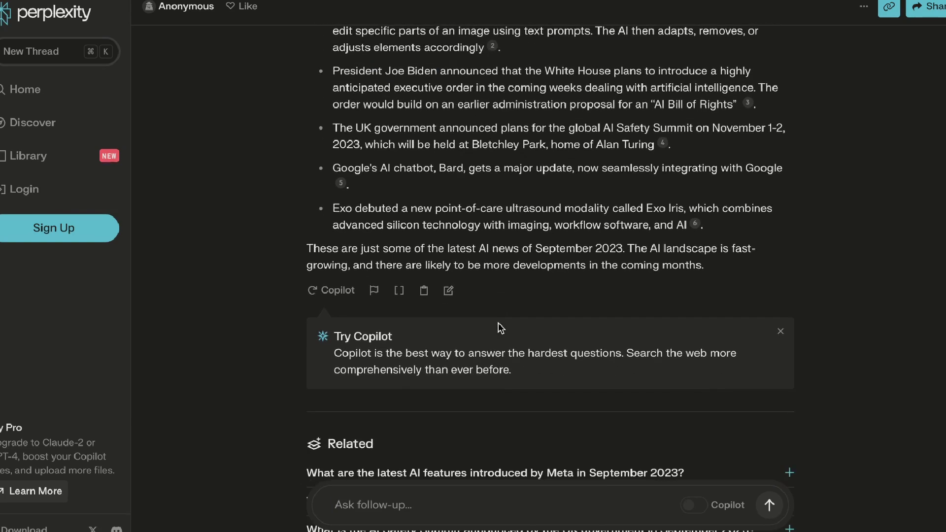
pyautogui.scroll(7, 439, 345)
pyautogui.scroll(-5, 434, 187)
pyautogui.scroll(4, 478, 133)
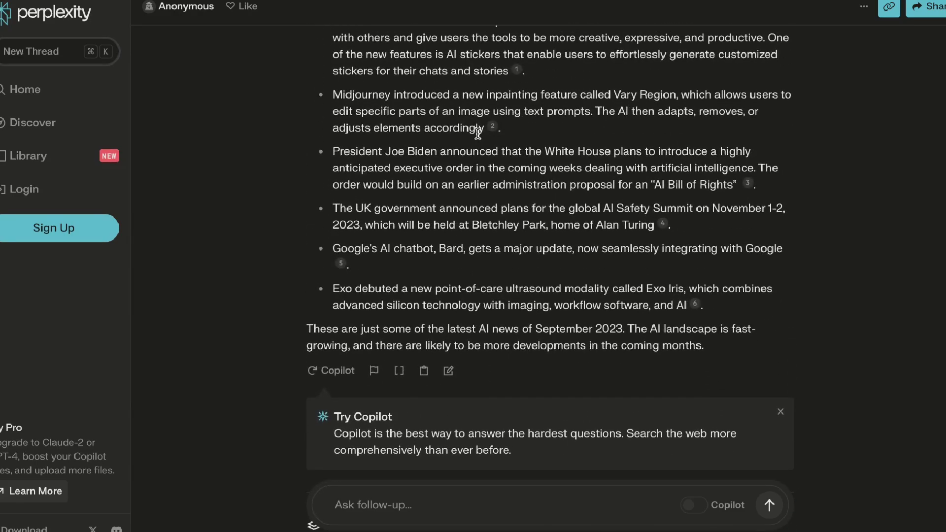
pyautogui.scroll(-4, 470, 246)
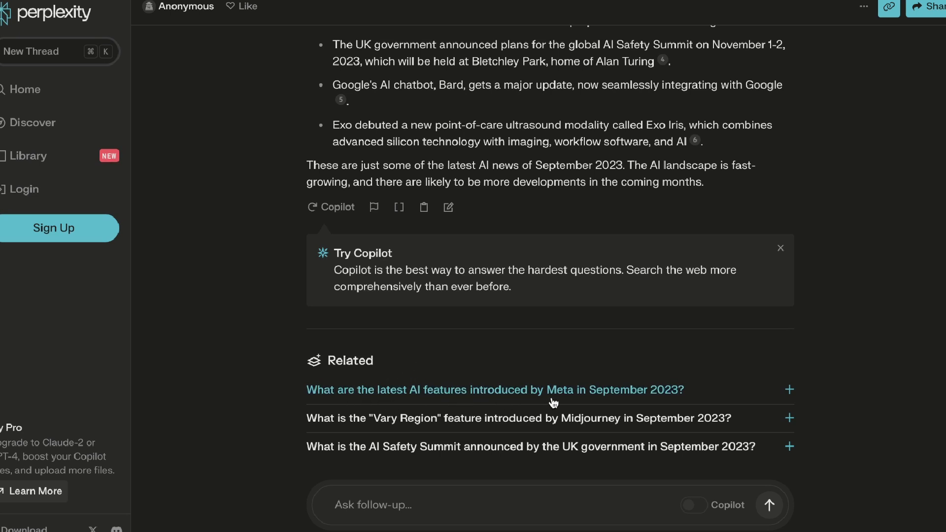
pyautogui.scroll(5, 572, 295)
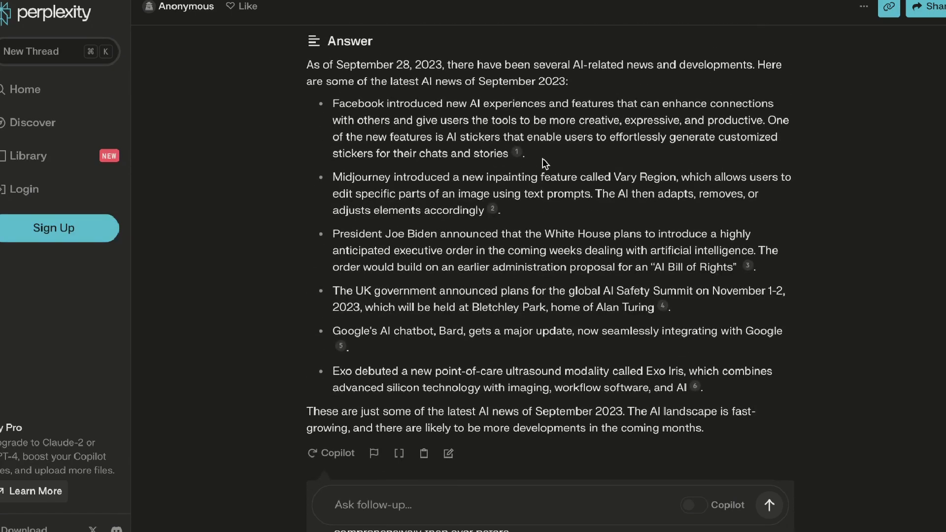
pyautogui.moveTo(542, 159); pyautogui.dragTo(321, 107)
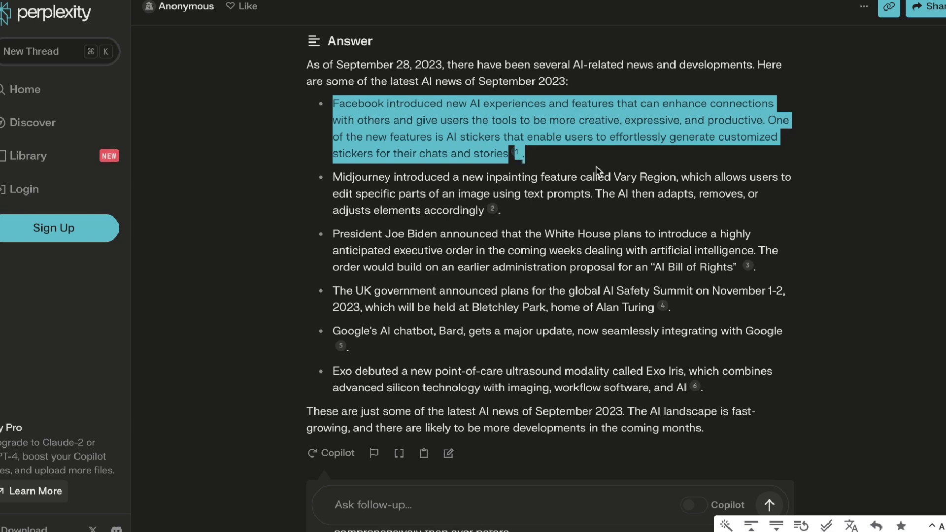
pyautogui.scroll(-7, 582, 176)
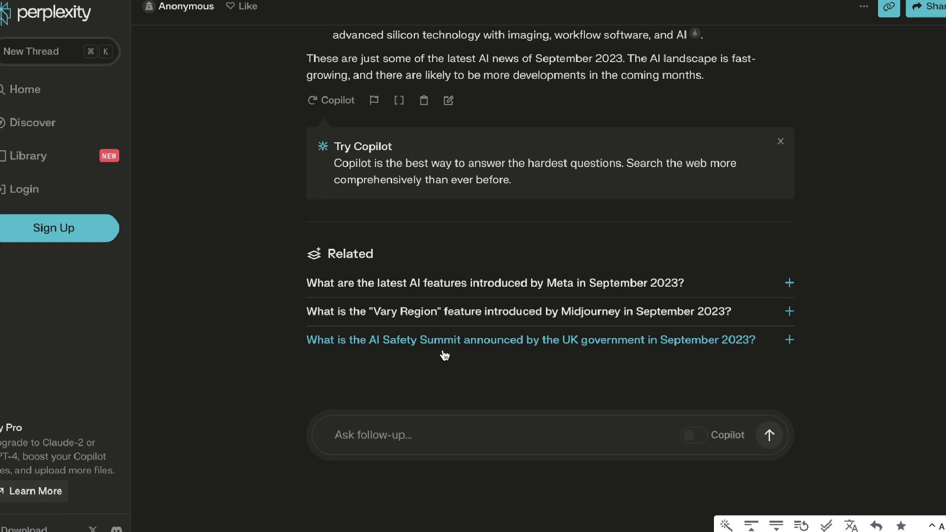
pyautogui.scroll(8, 512, 315)
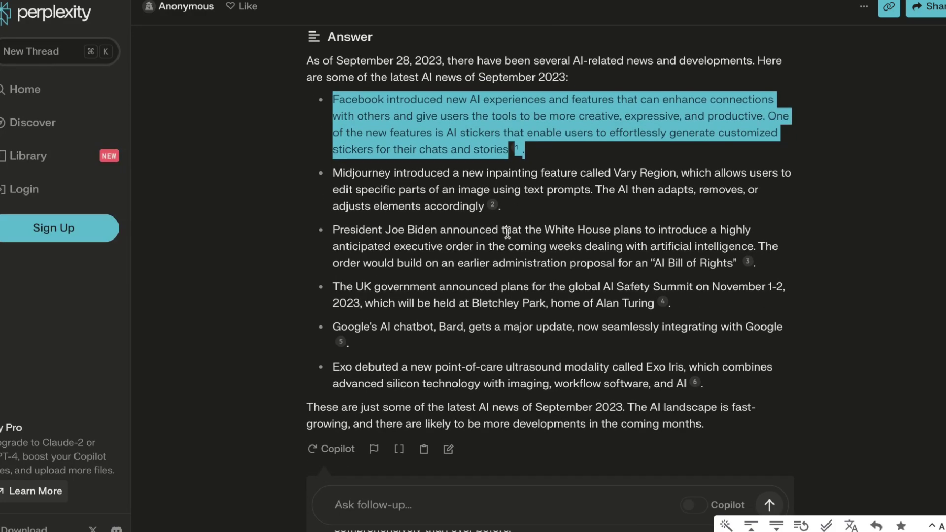
pyautogui.click(509, 177)
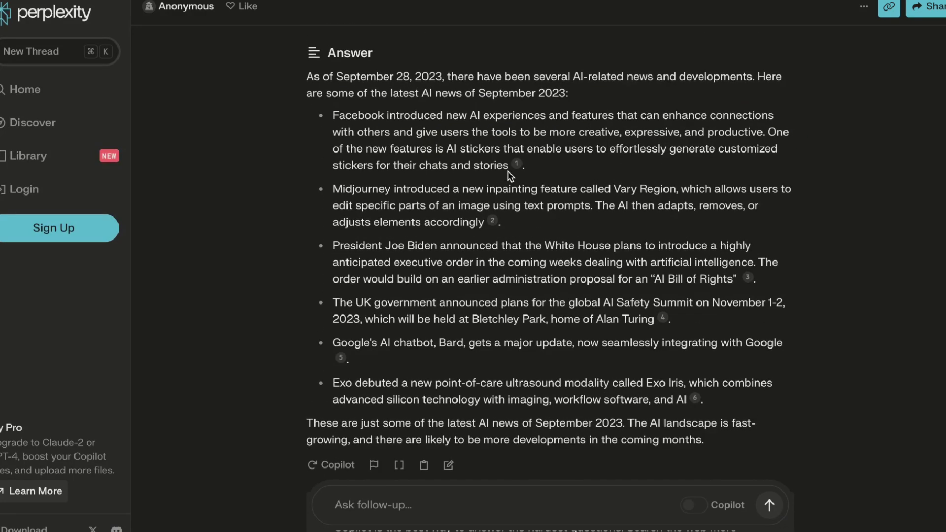
pyautogui.scroll(-4, 510, 177)
pyautogui.scroll(-2, 504, 228)
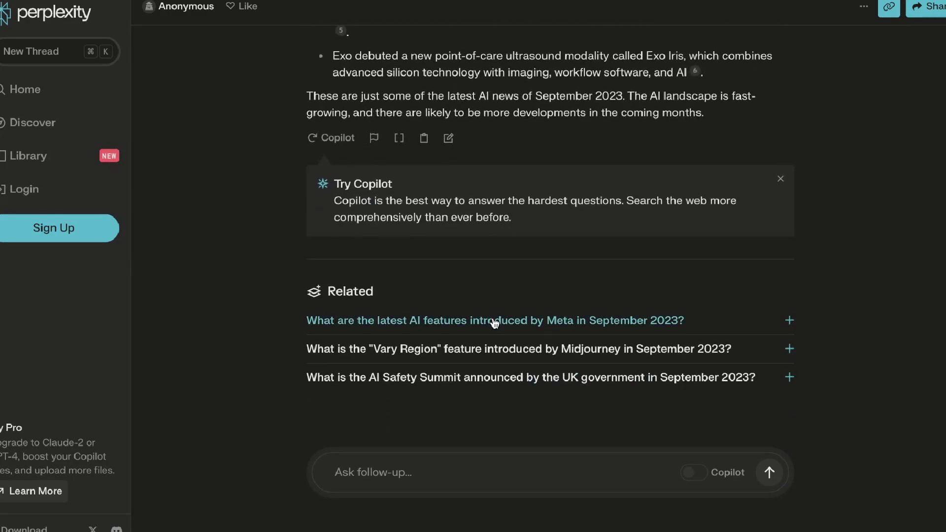
# - Ask the related question about the UK AI Safety Summit and review its answer
pyautogui.click(492, 384)
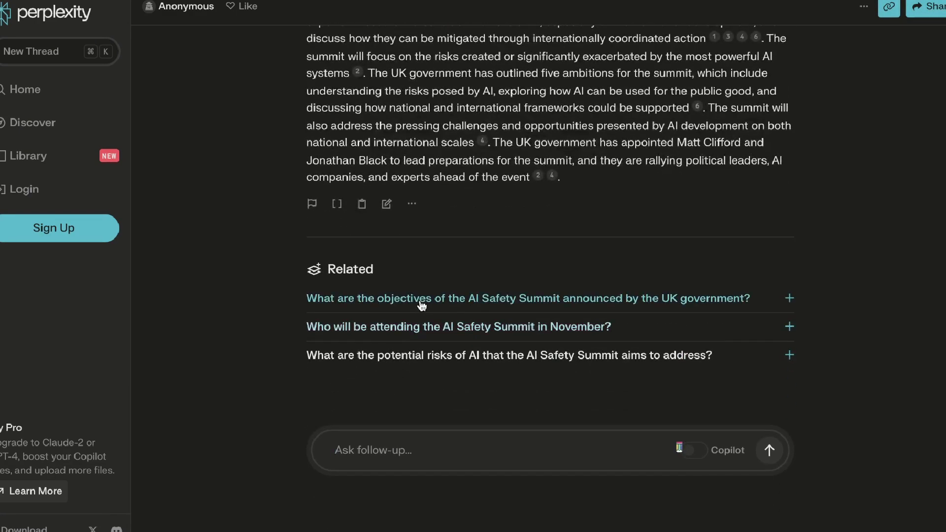
pyautogui.scroll(3, 426, 418)
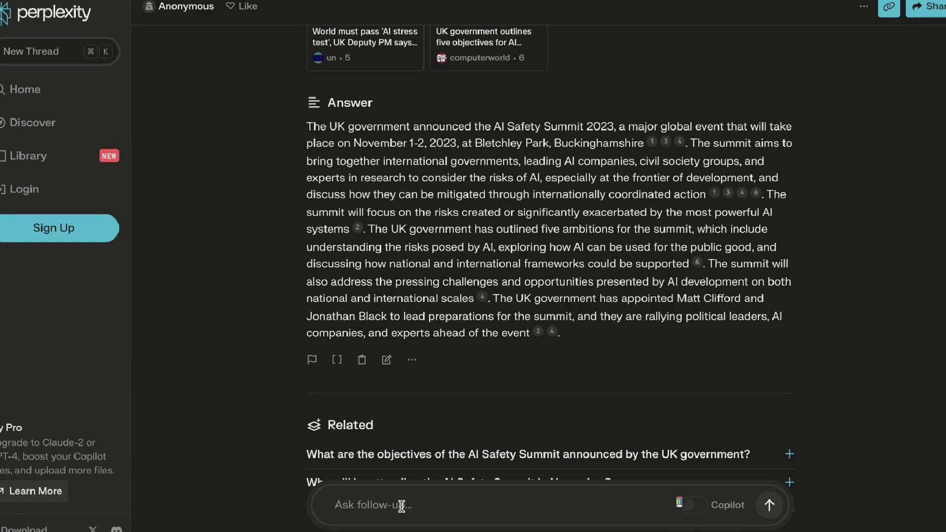
pyautogui.scroll(3, 369, 268)
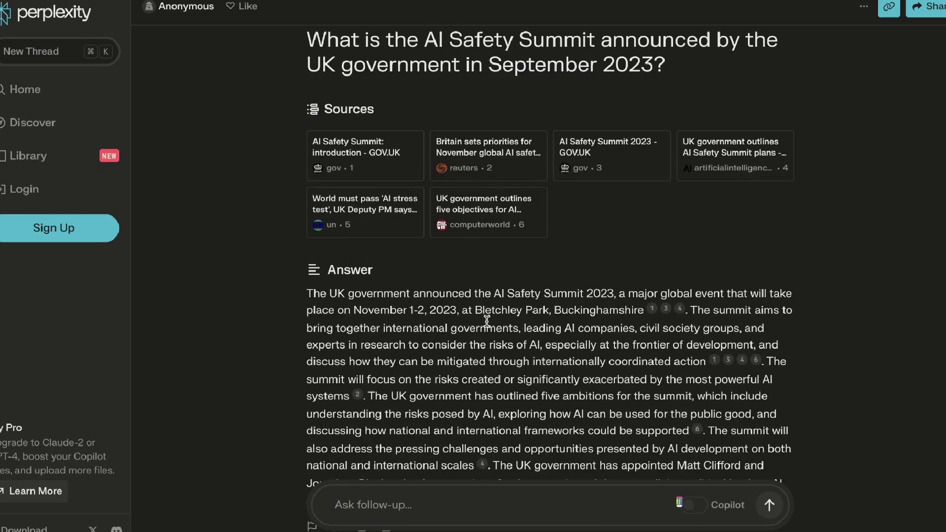
pyautogui.scroll(-5, 487, 320)
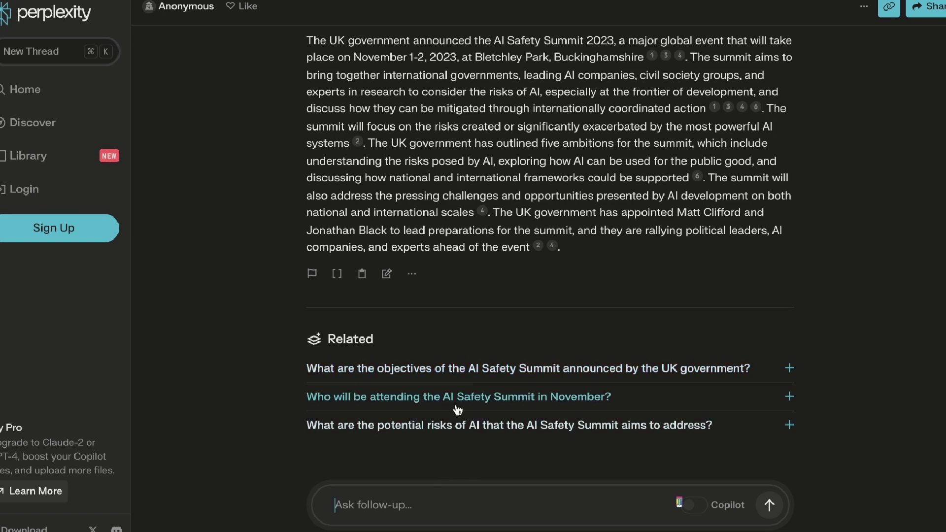
# - Ask about the summit's objectives, getting five goals for November 1-2, 2023, at Bletchley Park
pyautogui.click(444, 380)
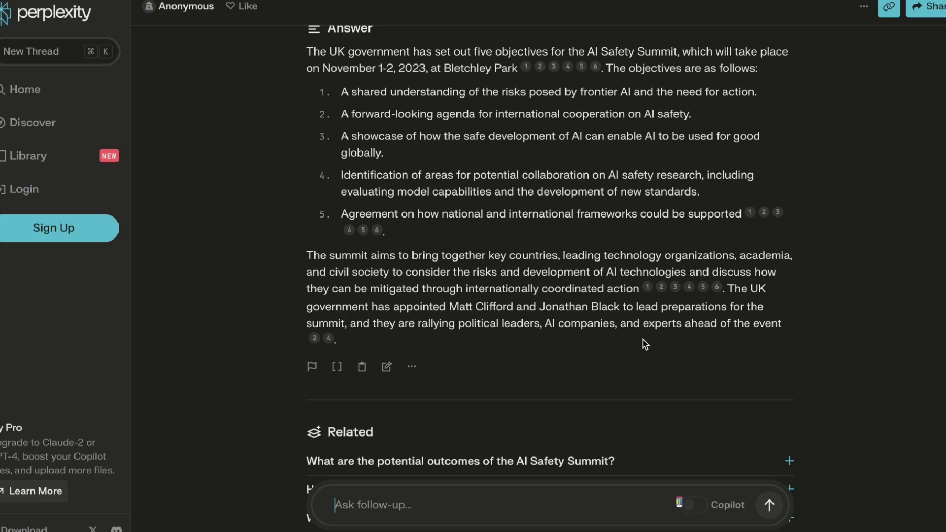
pyautogui.scroll(8, 645, 344)
pyautogui.scroll(-12, 645, 343)
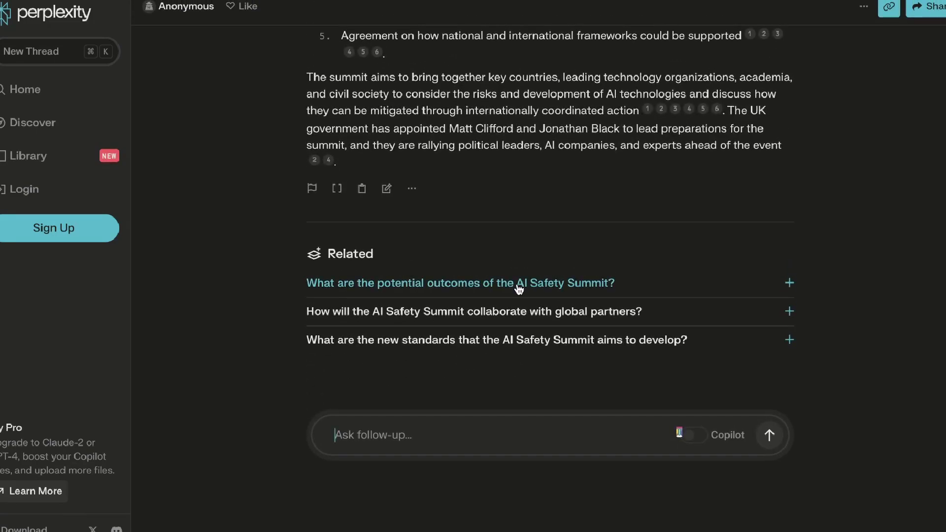
# - Ask the related questions on the summit's potential outcomes and AI companies' voluntary safety commitments
pyautogui.click(518, 284)
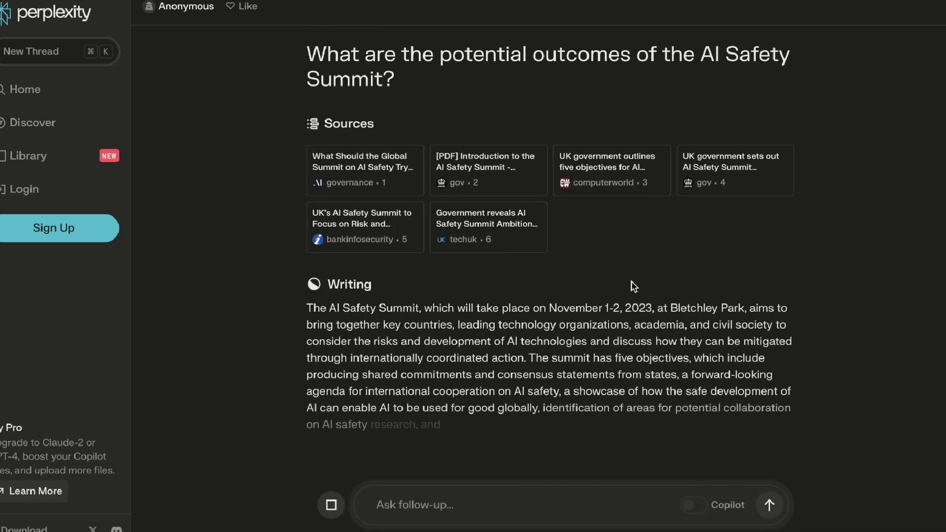
pyautogui.click(630, 290)
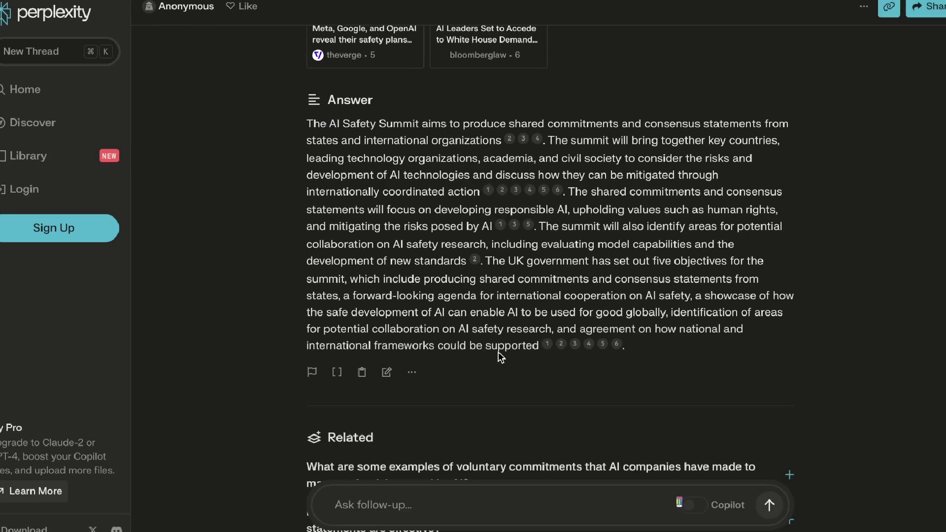
pyautogui.scroll(-3, 499, 356)
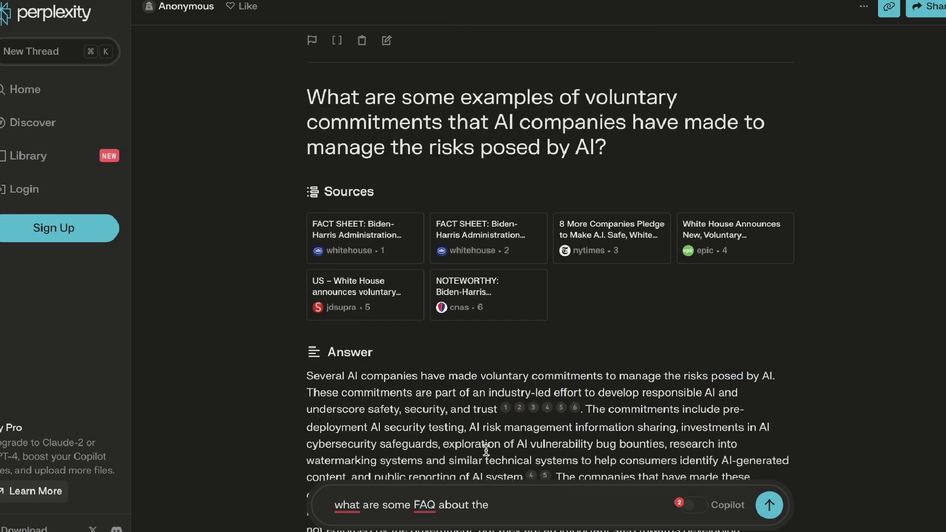
pyautogui.scroll(-2, 483, 465)
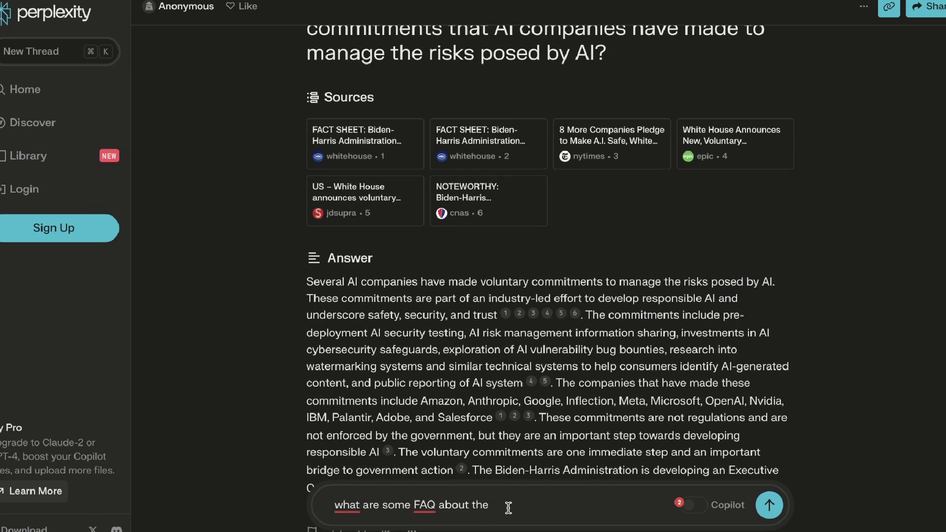
# - Submit a follow-up asking for frequently asked questions about the 'AI Safety Summit'
pyautogui.write('AI Safety Summit')
pyautogui.press('Return')
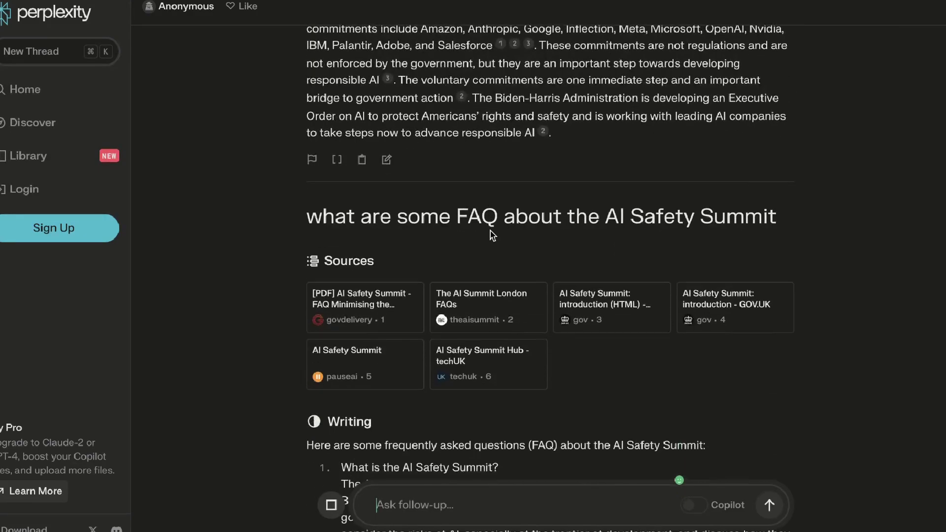
pyautogui.scroll(-6, 490, 230)
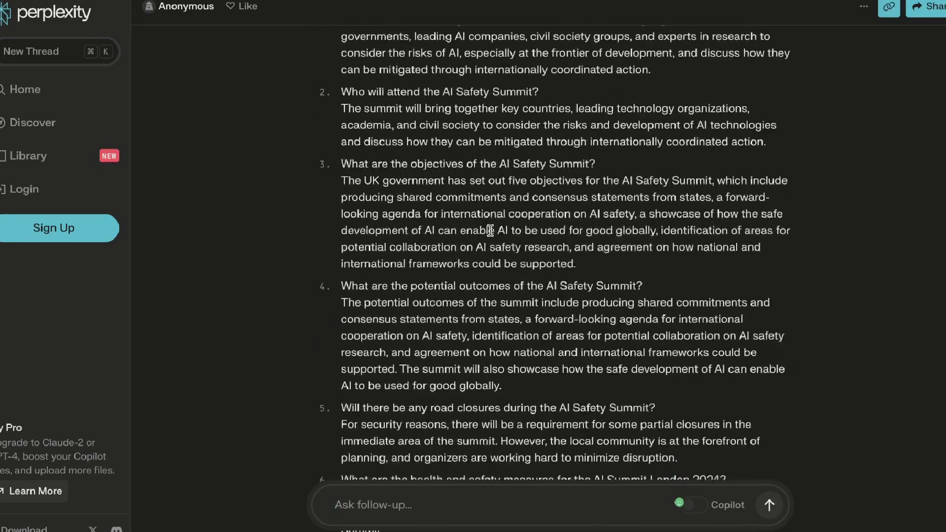
pyautogui.scroll(8, 490, 230)
pyautogui.scroll(3, 490, 230)
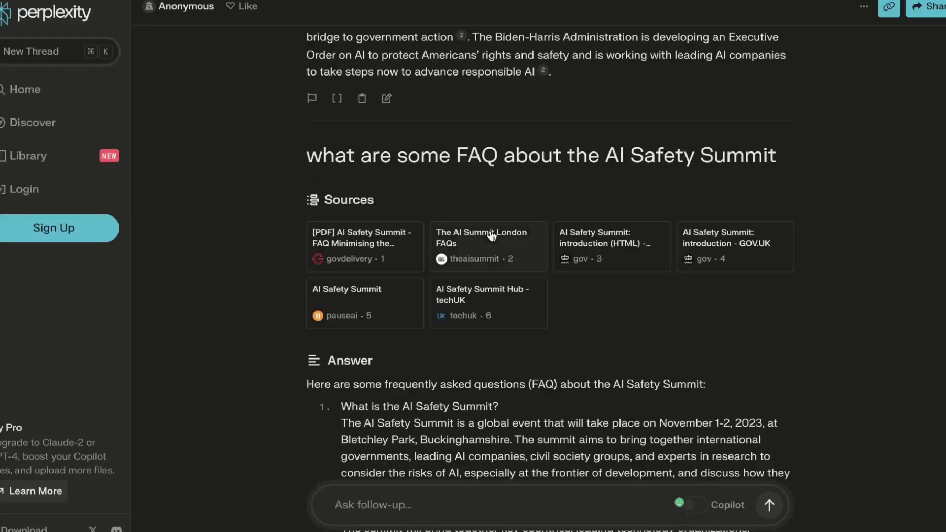
pyautogui.scroll(-10, 491, 236)
# - Ask how to register for the AI Safety Summit and select the answer text
pyautogui.click(422, 354)
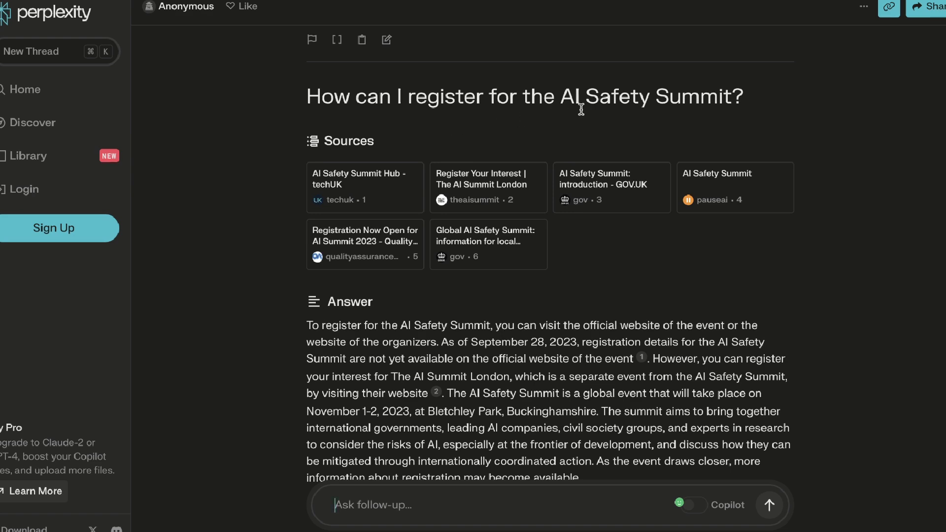
pyautogui.scroll(-3, 628, 130)
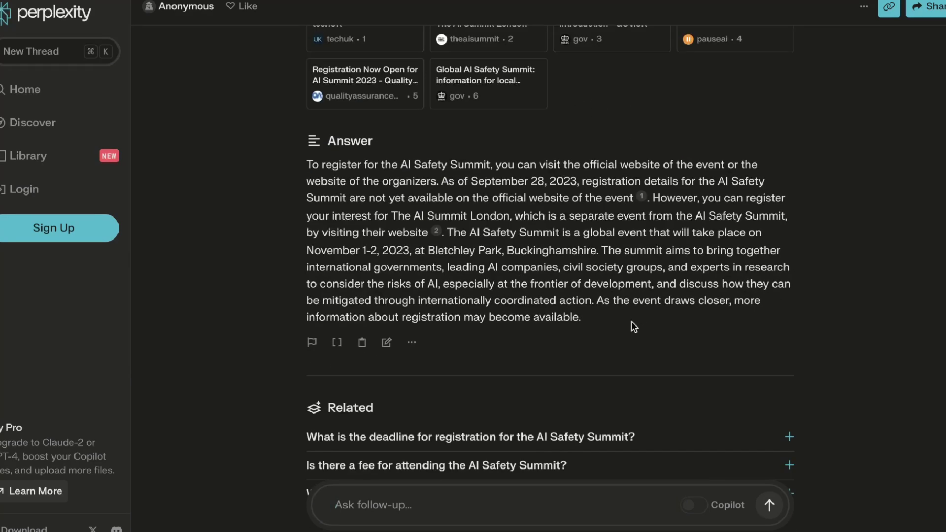
pyautogui.moveTo(632, 325); pyautogui.dragTo(287, 170)
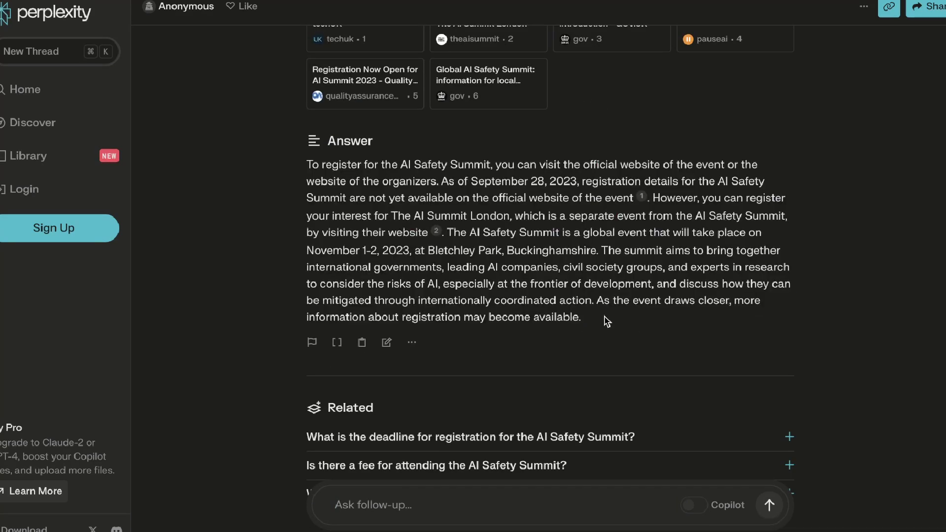
pyautogui.tripleClick(622, 315)
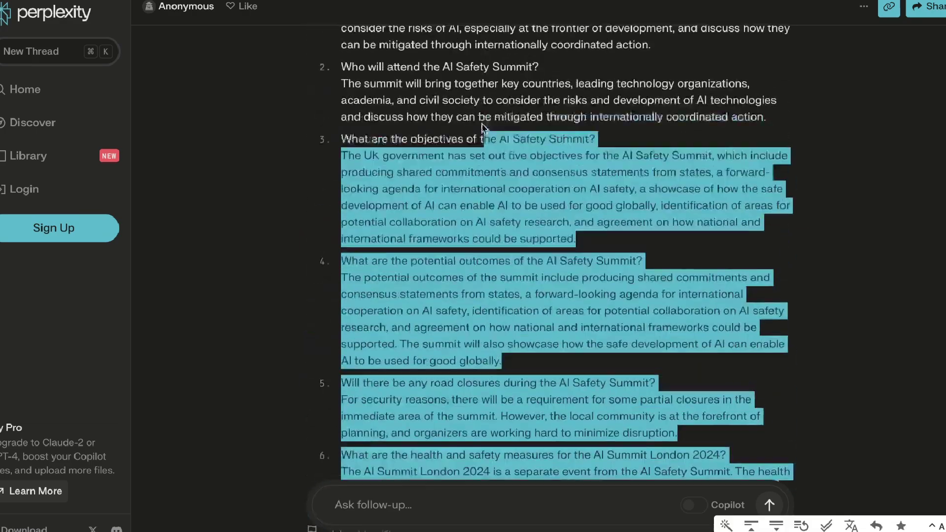
pyautogui.moveTo(359, 139); pyautogui.dragTo(399, 530)
# - Copy the thread text from the September 2023 summit question onward
pyautogui.scroll(20, 477, 199)
pyautogui.scroll(8, 476, 190)
pyautogui.scroll(15, 439, 93)
pyautogui.scroll(15, 442, 97)
pyautogui.scroll(5, 442, 92)
pyautogui.scroll(-1, 381, 493)
pyautogui.tripleClick(380, 477)
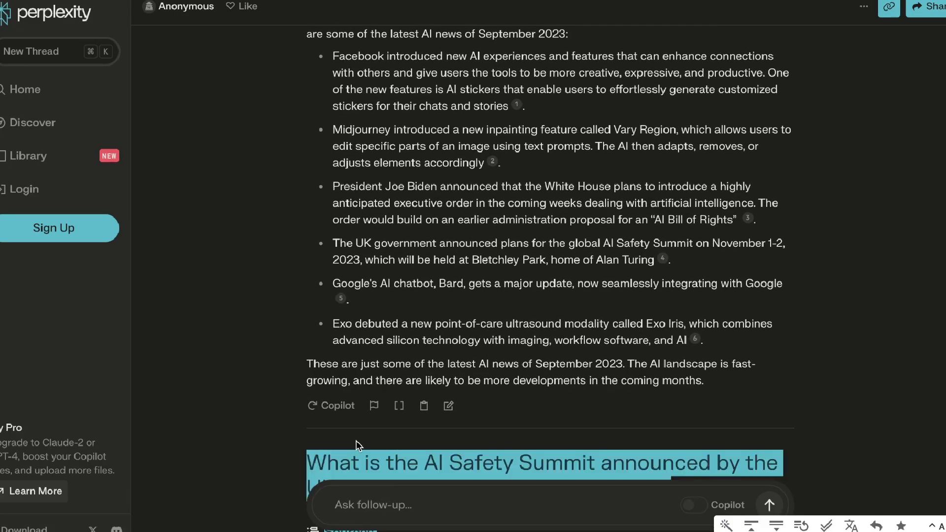
pyautogui.scroll(-2, 356, 440)
pyautogui.scroll(-5, 389, 377)
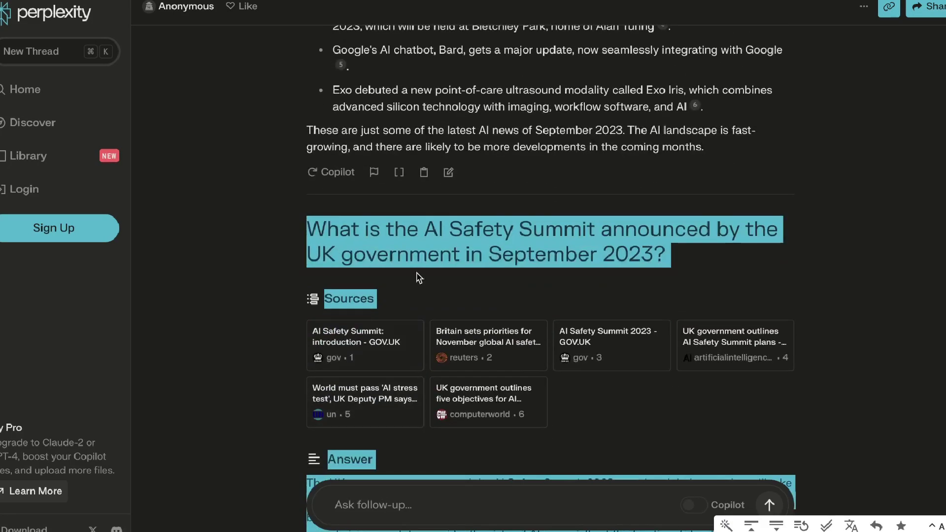
pyautogui.rightClick(419, 244)
pyautogui.click(445, 282)
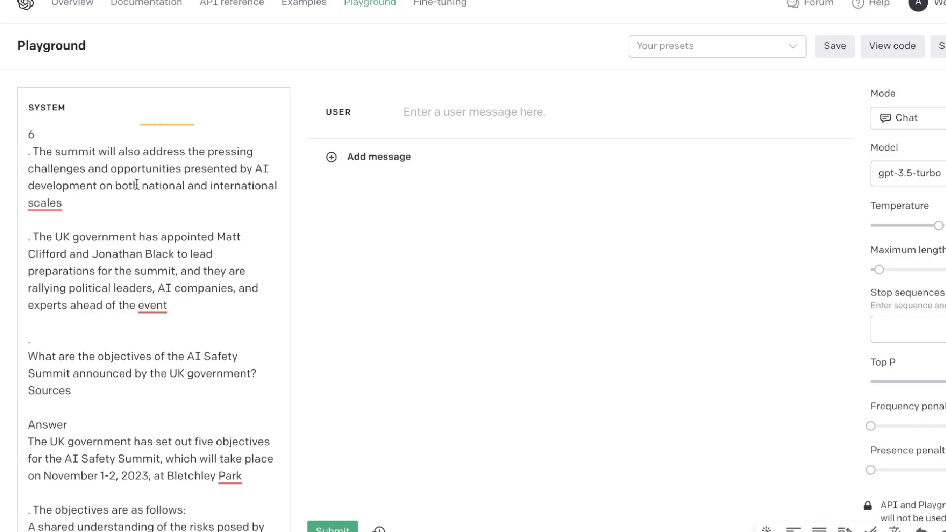
pyautogui.scroll(1, 131, 183)
# - Delete the stray citation numbers 6 and 2 from the system message research
pyautogui.doubleClick(31, 161)
pyautogui.press('BackSpace')
pyautogui.scroll(3, 100, 174)
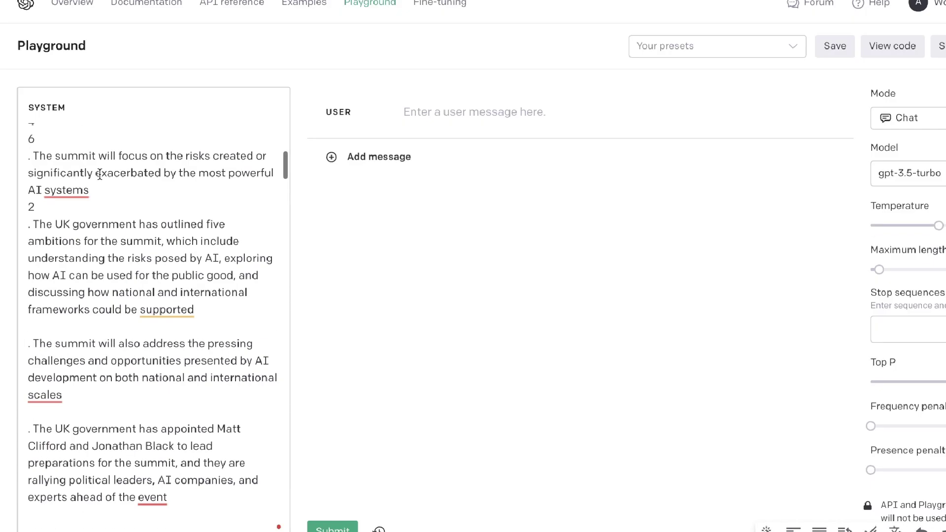
pyautogui.doubleClick(47, 209)
pyautogui.press('BackSpace')
pyautogui.scroll(2, 108, 189)
# - Remove the remaining citation numbers, including 1, 3 and 4 after Buckinghamshire
pyautogui.moveTo(28, 170); pyautogui.dragTo(34, 223)
pyautogui.press('BackSpace')
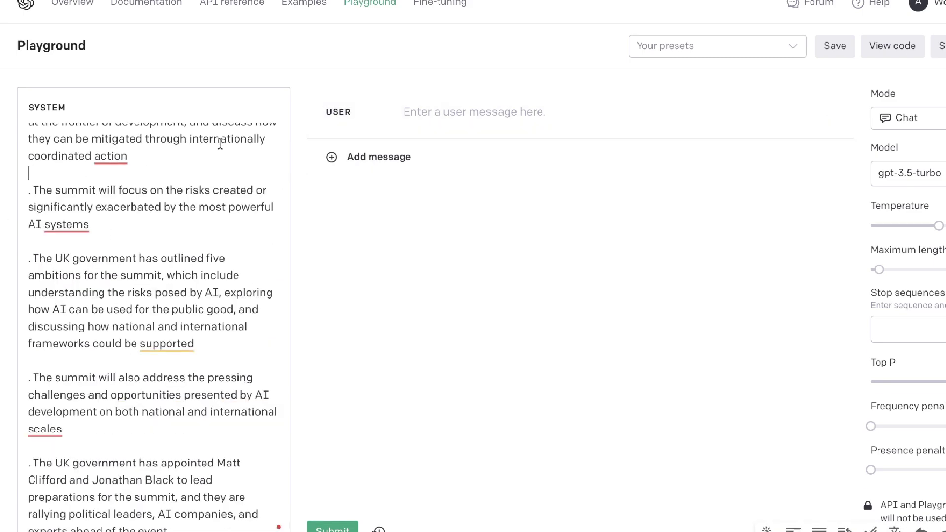
pyautogui.scroll(5, 180, 211)
pyautogui.moveTo(29, 281); pyautogui.dragTo(34, 321)
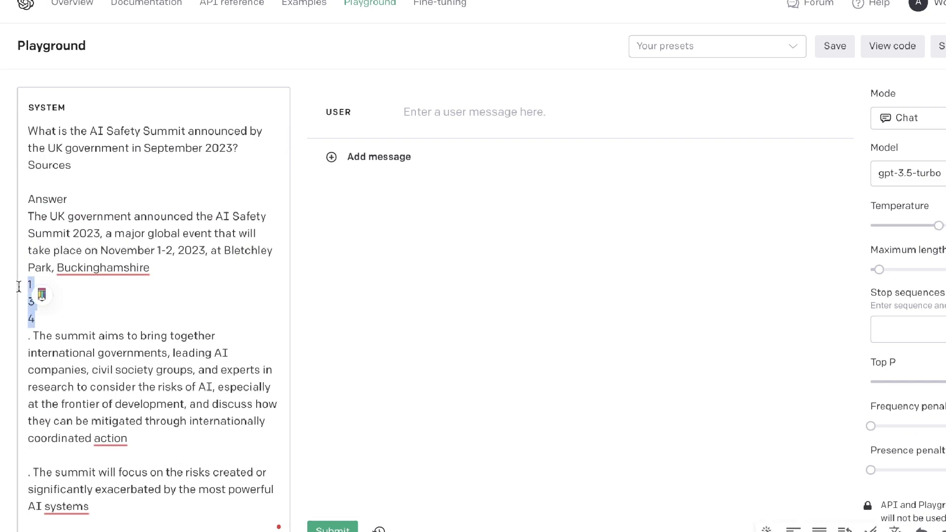
pyautogui.press('BackSpace')
pyautogui.click(445, 121)
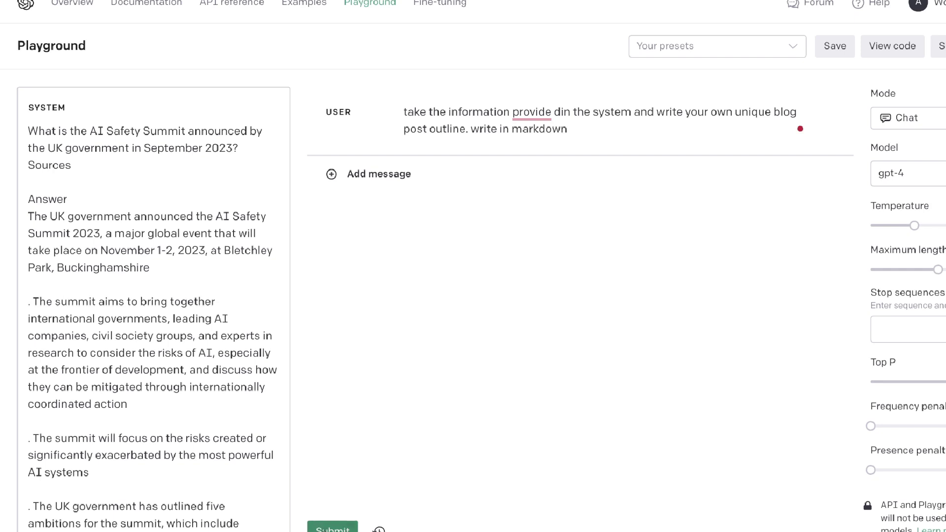
# - Submit the markdown blog outline request to gpt-4, then select the user message to rework it
pyautogui.click(332, 527)
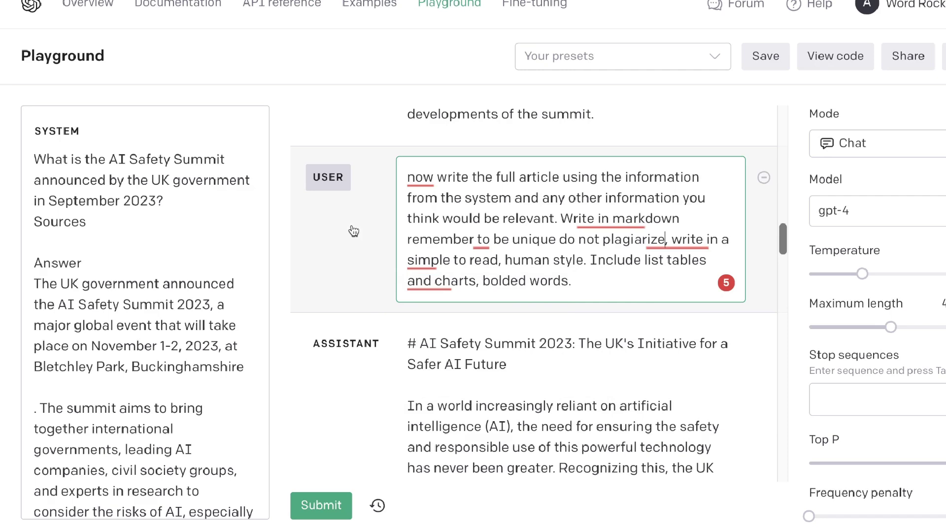
pyautogui.doubleClick(488, 197)
pyautogui.hotkey('ctrl', 'a')
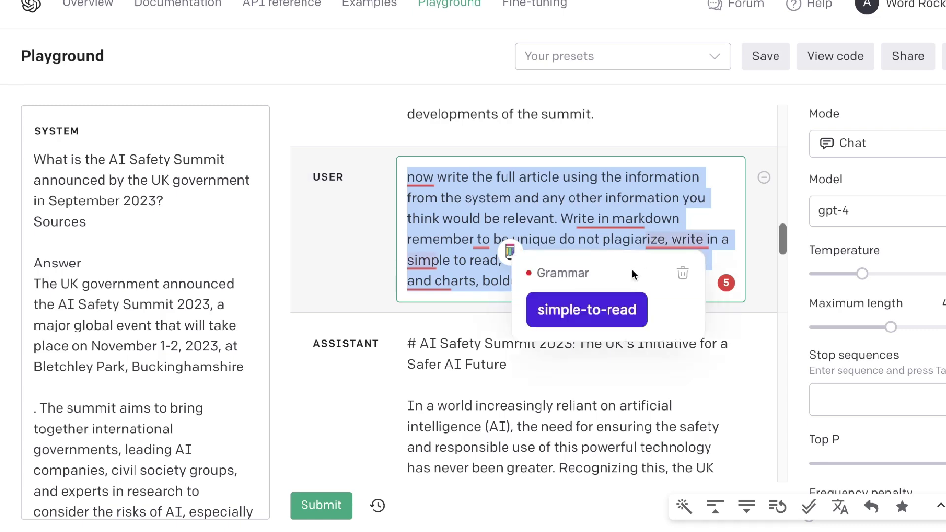
pyautogui.click(541, 220)
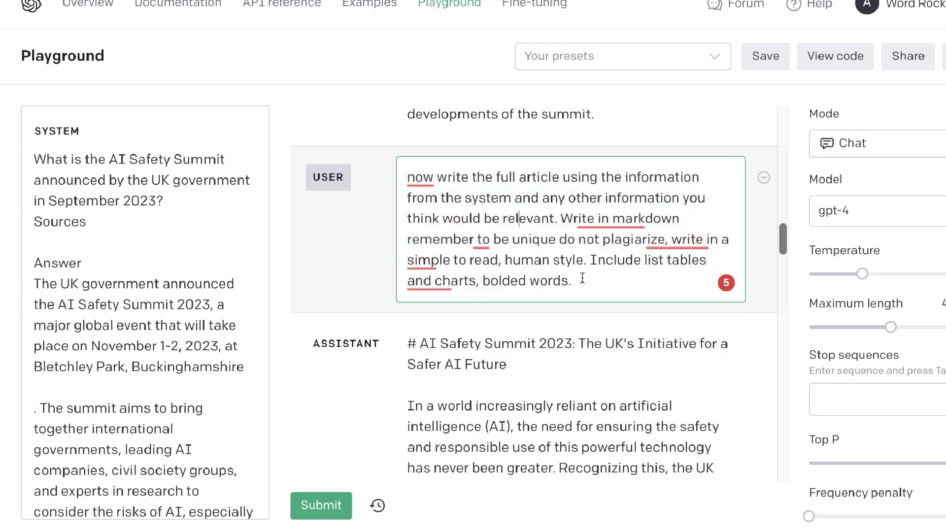
# - Zoom the page out and select the whole generated article up to its title
pyautogui.scroll(-1, 582, 278)
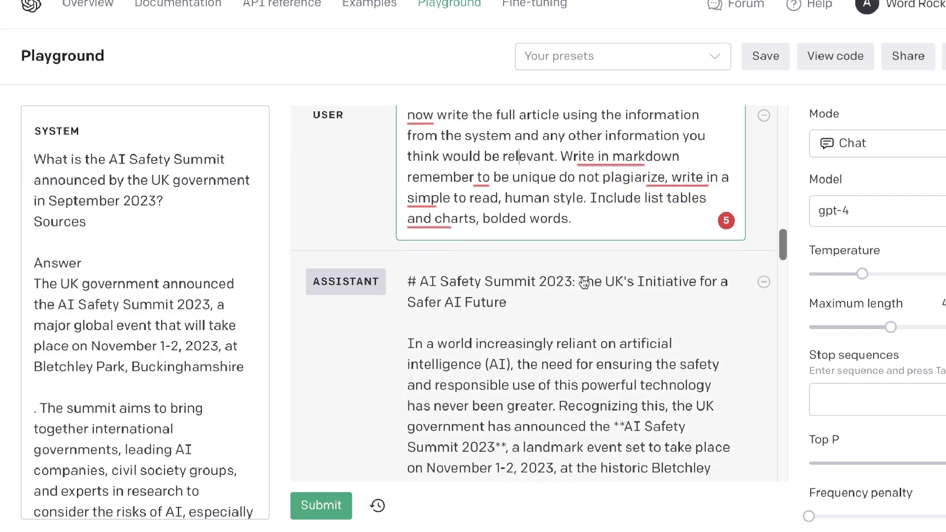
pyautogui.hotkey('ctrl', '-')
pyautogui.hotkey('ctrl', '-')
pyautogui.click(595, 367)
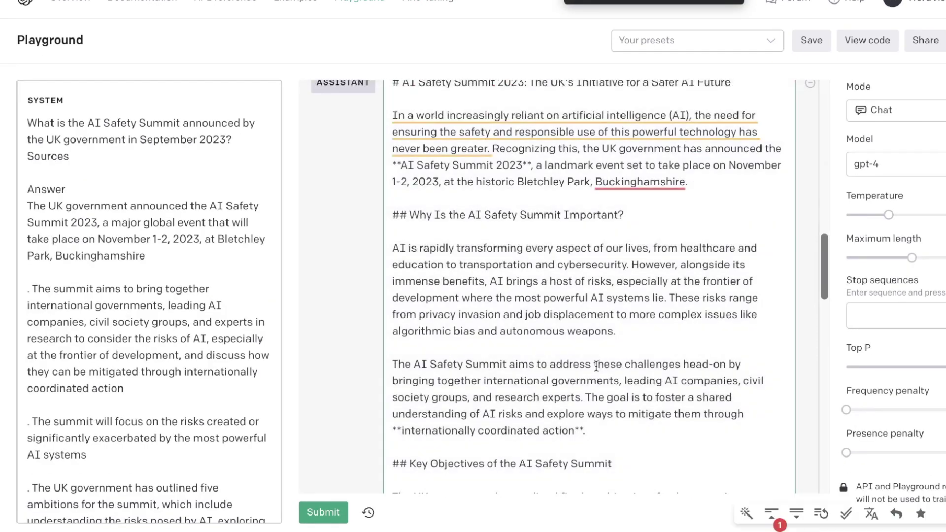
pyautogui.scroll(-12, 596, 366)
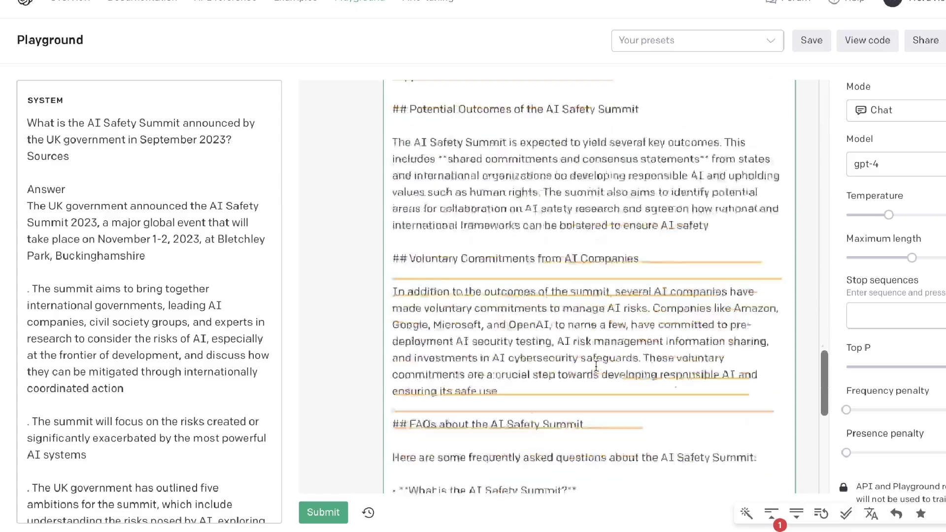
pyautogui.scroll(-8, 596, 366)
pyautogui.moveTo(517, 385); pyautogui.dragTo(438, 273)
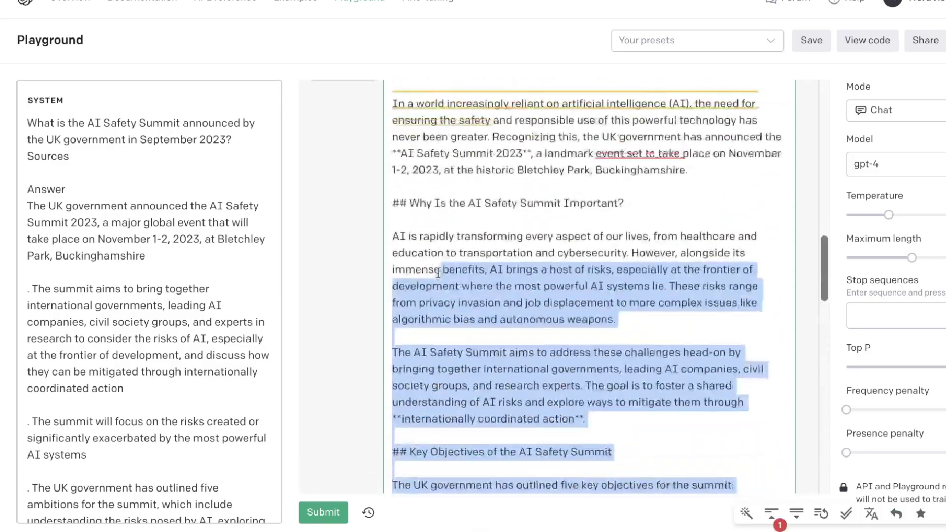
pyautogui.moveTo(438, 272); pyautogui.dragTo(393, 81)
# - Run Word Counter Plus on the selected article, showing 642 words, and dismiss the result
pyautogui.rightClick(463, 298)
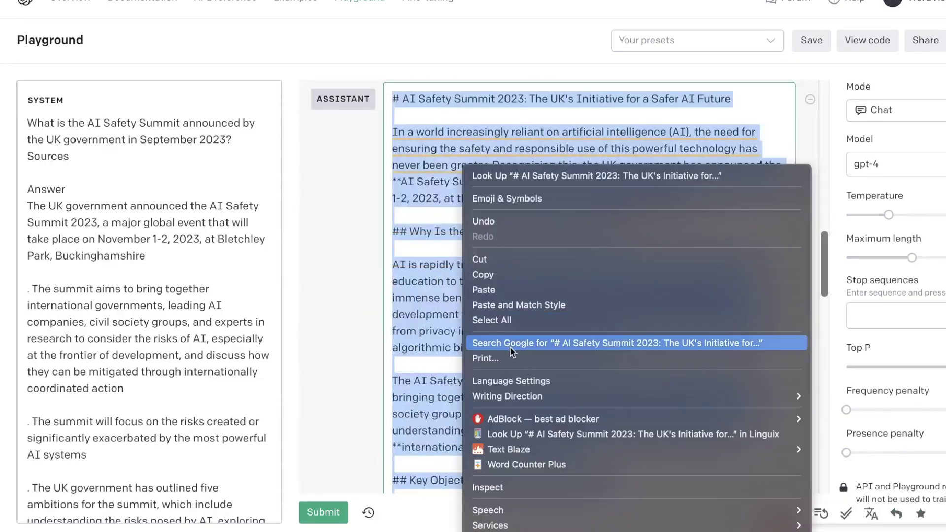
pyautogui.click(537, 464)
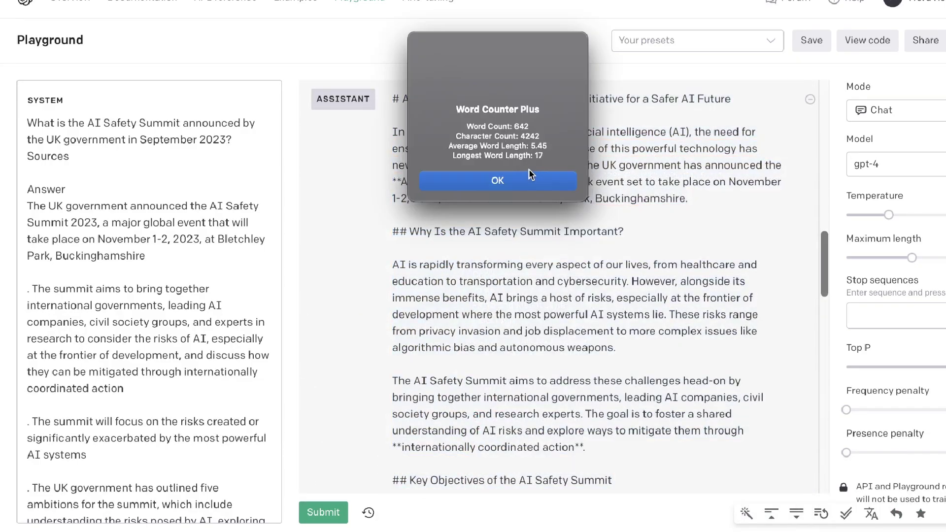
pyautogui.click(498, 181)
pyautogui.scroll(5, 527, 200)
pyautogui.scroll(-3, 528, 200)
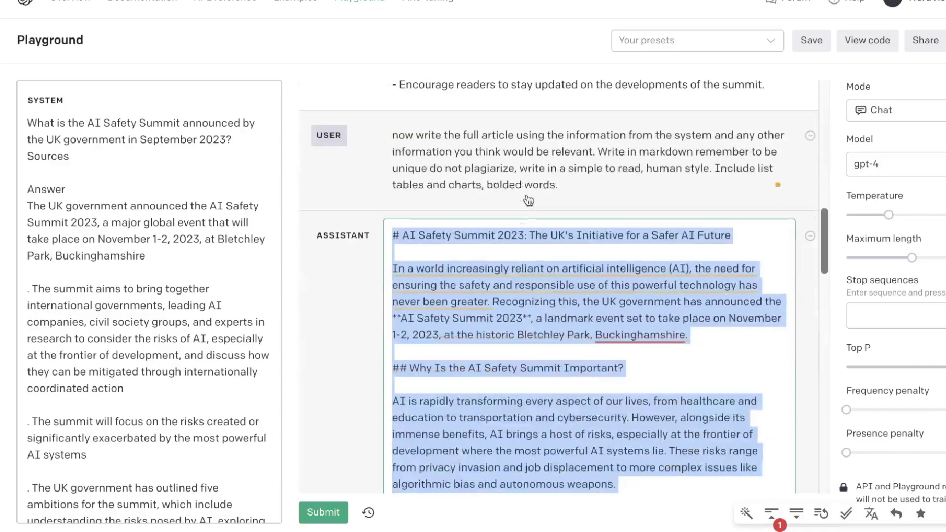
pyautogui.scroll(-8, 508, 274)
pyautogui.scroll(-10, 507, 274)
# - Request 'expand this article to include more relevant information' on gpt-3.5-turbo-16k with maximum length raised
pyautogui.click(468, 474)
pyautogui.write('expand this article to include m')
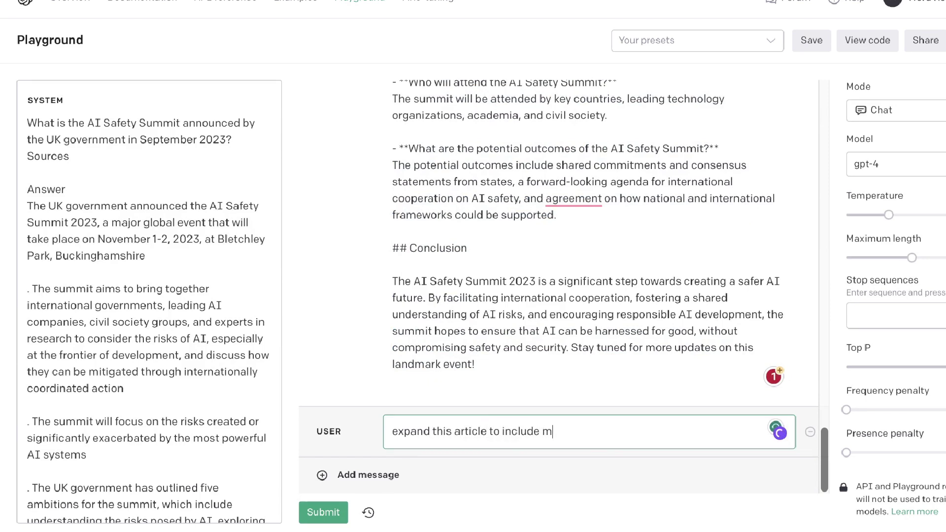
pyautogui.write('ore relevant information')
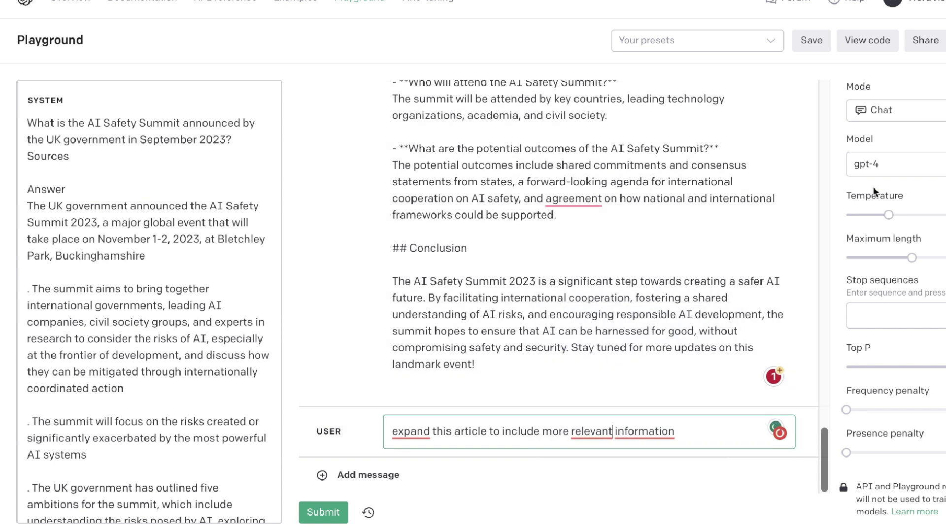
pyautogui.click(881, 170)
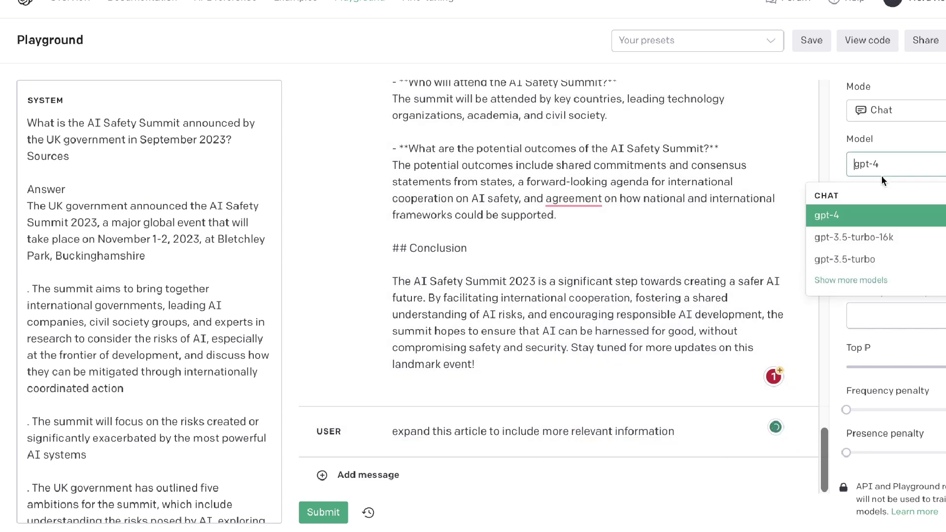
pyautogui.click(849, 240)
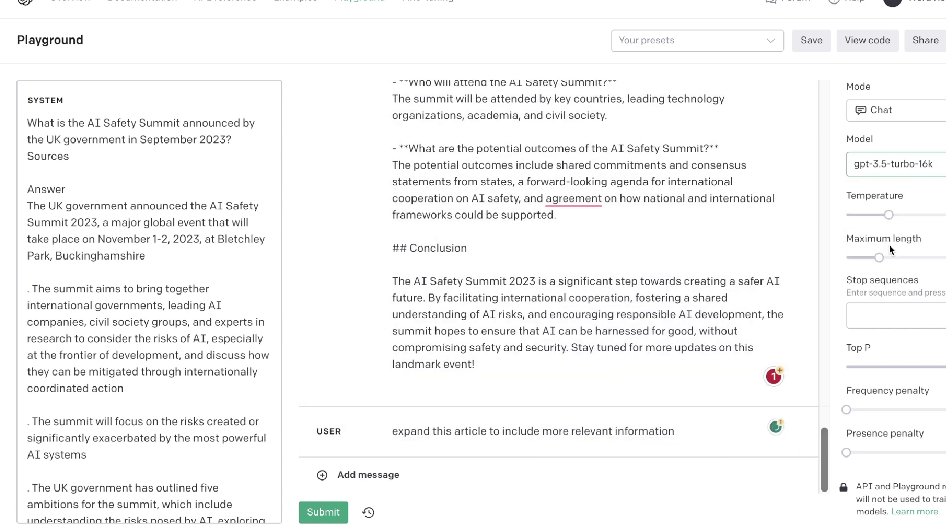
pyautogui.moveTo(884, 260); pyautogui.dragTo(909, 258)
pyautogui.click(323, 512)
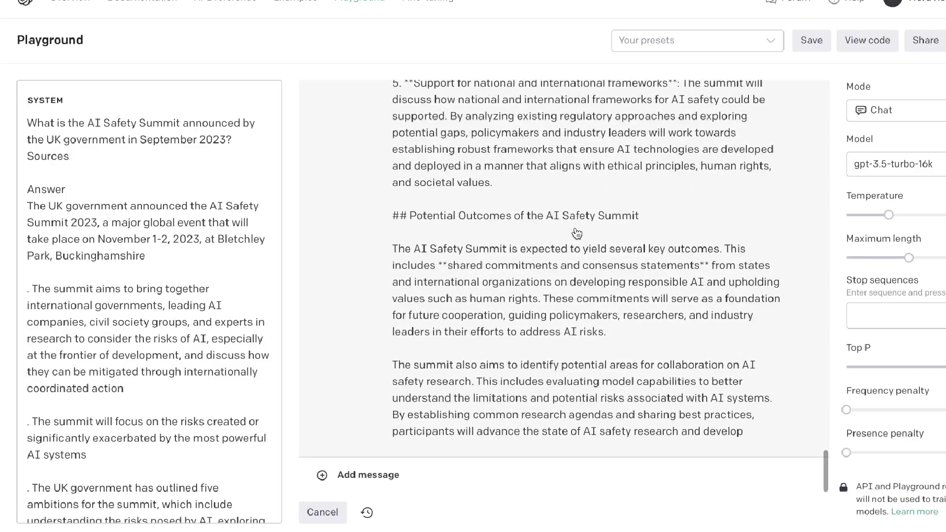
# - Get the Word Counter Plus count of the expanded reply, then scroll down to its Conclusion
pyautogui.press('super+a')
pyautogui.hotkey('ctrl', 'c')
pyautogui.rightClick(466, 167)
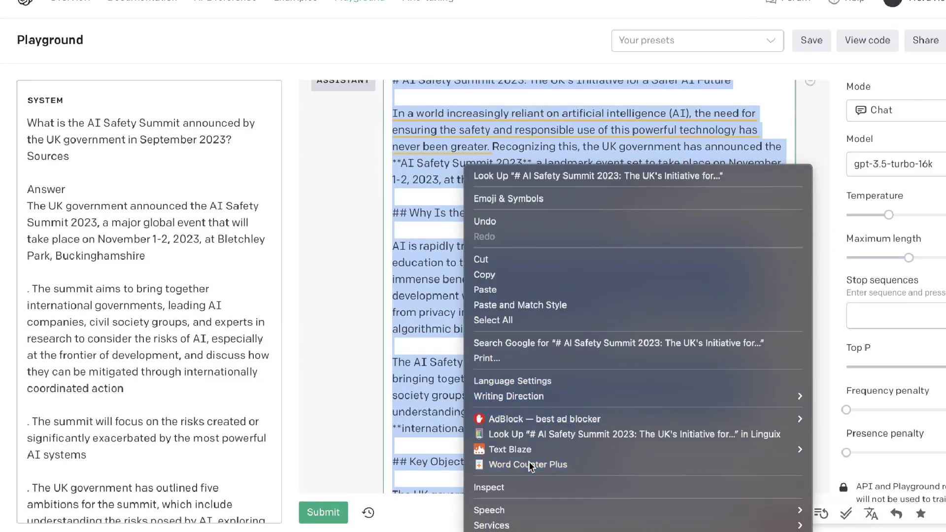
pyautogui.click(491, 464)
pyautogui.click(498, 181)
pyautogui.scroll(2, 513, 178)
pyautogui.scroll(-15, 513, 178)
pyautogui.scroll(-8, 512, 177)
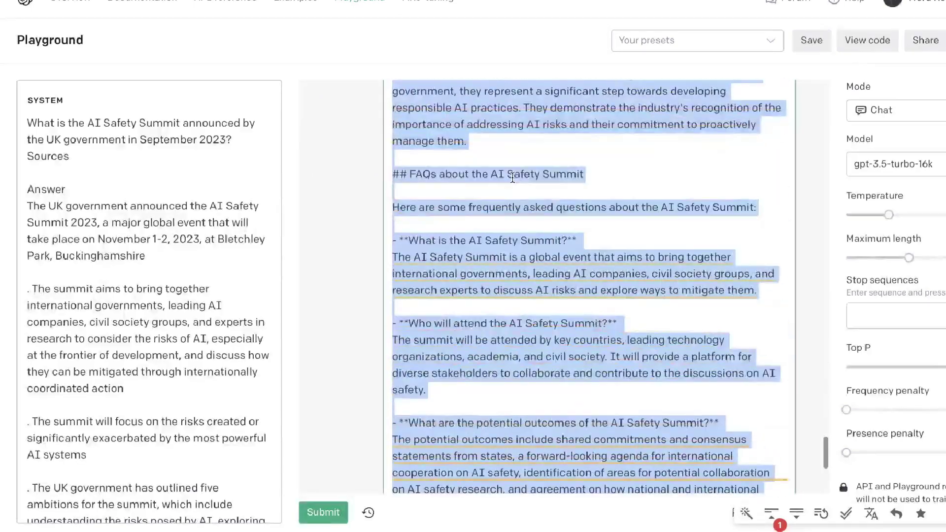
pyautogui.scroll(-6, 513, 177)
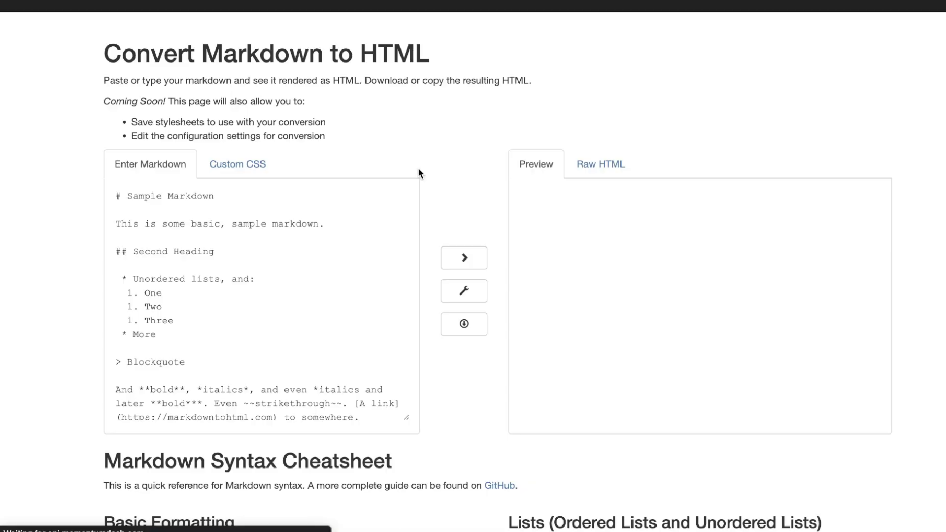
# - Replace the sample markdown with the pasted AI Safety Summit article
pyautogui.scroll(-10, 237, 352)
pyautogui.click(237, 352)
pyautogui.hotkey('ctrl', 'a')
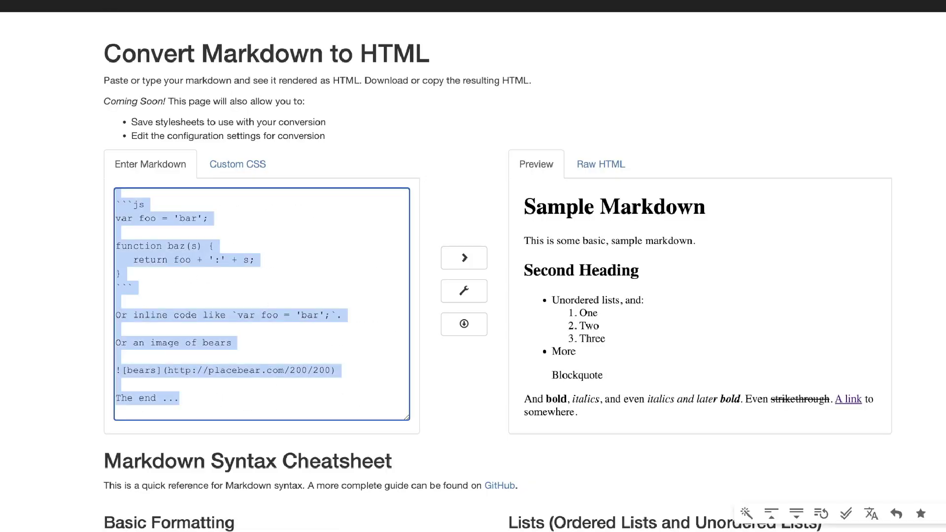
pyautogui.click(184, 253)
pyautogui.hotkey('ctrl', 'a')
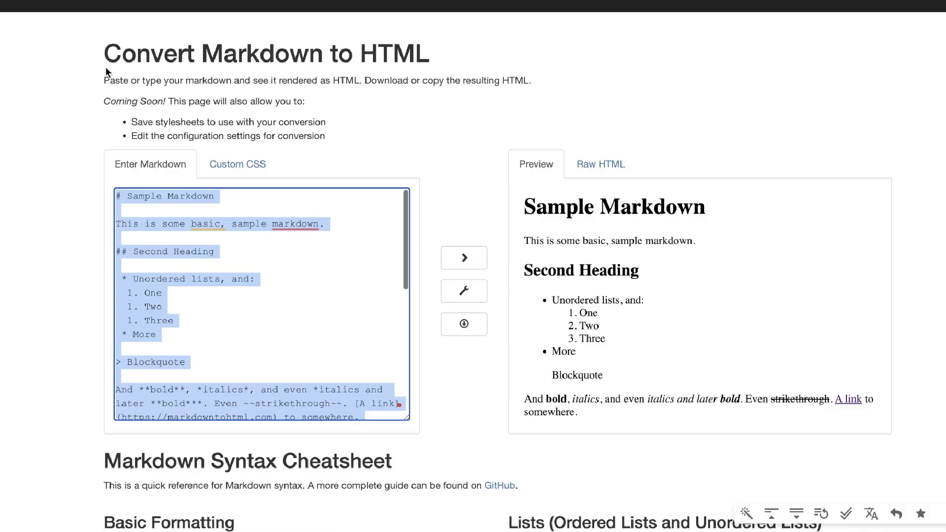
pyautogui.hotkey('ctrl', 'v')
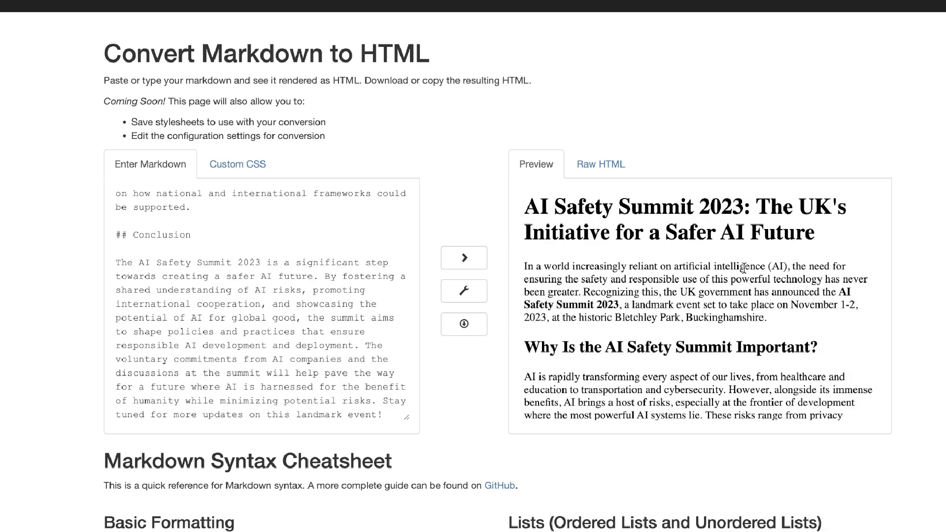
# - Review the rendered preview from the title down through FAQs and Conclusion
pyautogui.scroll(-1, 714, 240)
pyautogui.scroll(1, 709, 238)
pyautogui.scroll(-2, 706, 236)
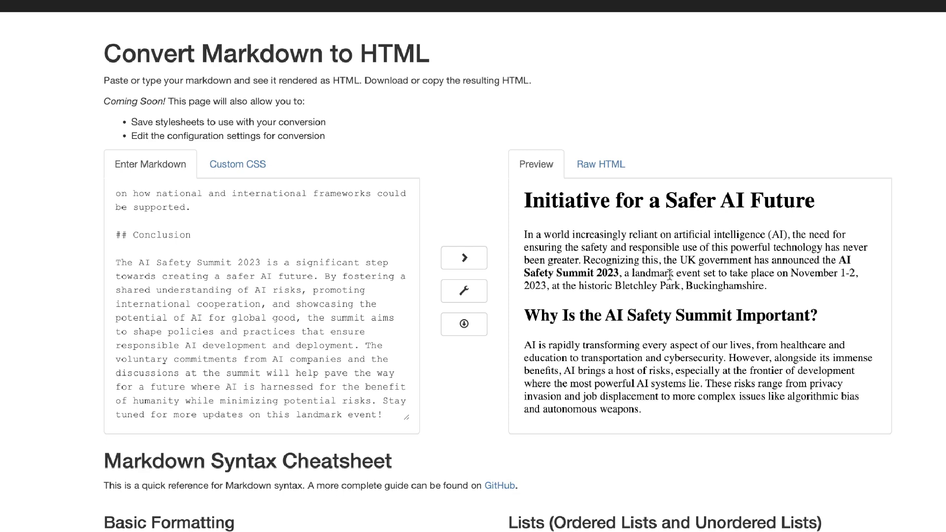
pyautogui.scroll(-3, 670, 274)
pyautogui.moveTo(550, 258); pyautogui.dragTo(689, 261)
pyautogui.scroll(-5, 688, 261)
pyautogui.moveTo(591, 295); pyautogui.dragTo(721, 296)
pyautogui.scroll(-5, 719, 293)
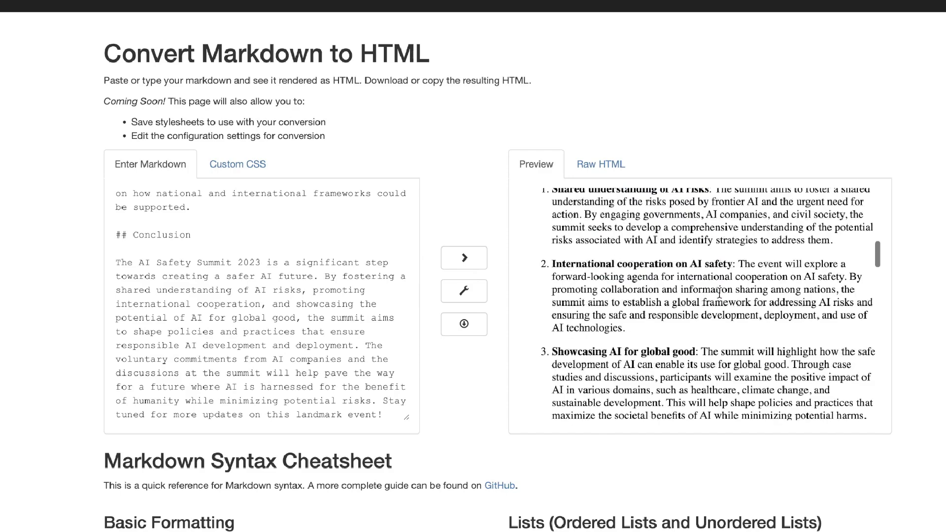
pyautogui.scroll(-10, 719, 293)
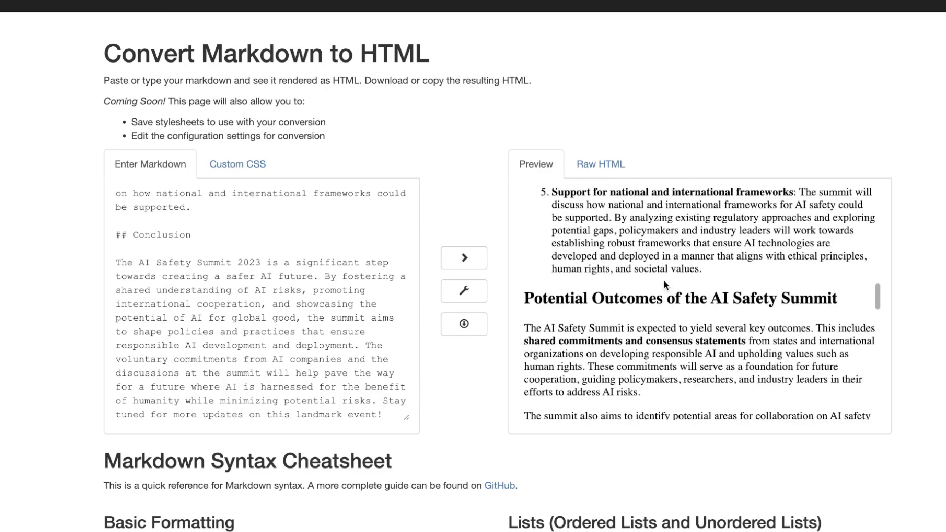
pyautogui.scroll(2, 635, 269)
pyautogui.scroll(-6, 650, 280)
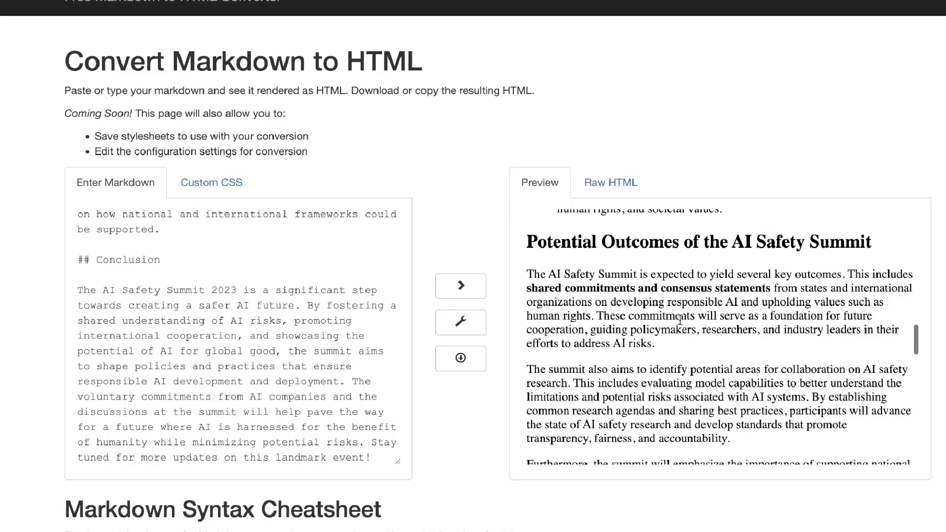
pyautogui.scroll(-8, 679, 320)
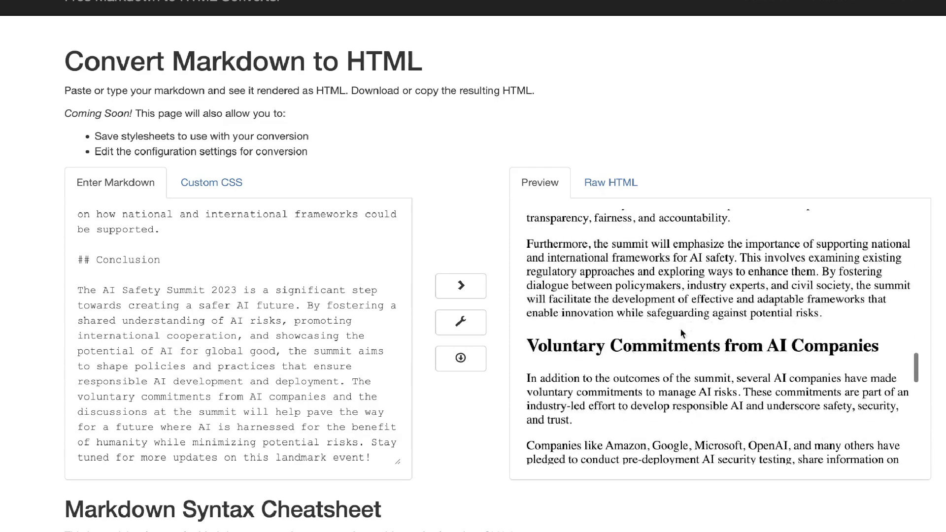
pyautogui.scroll(-10, 684, 360)
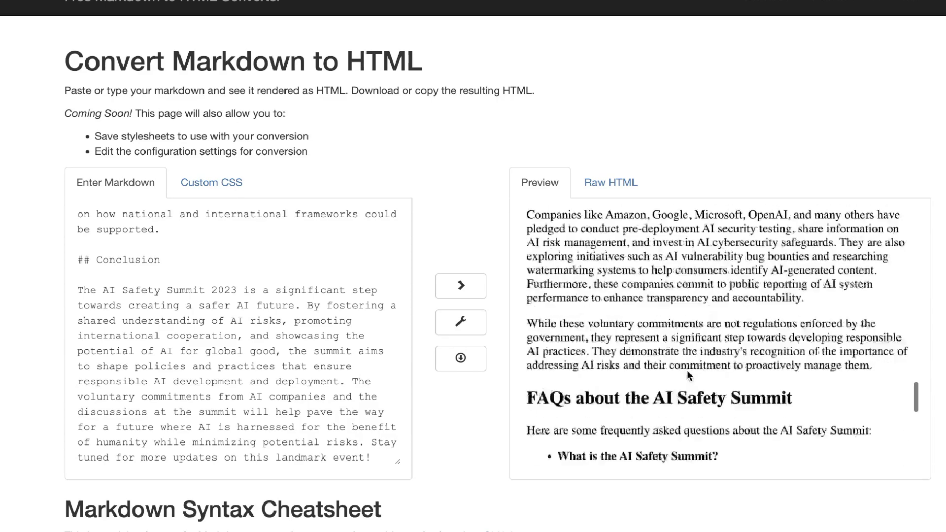
pyautogui.scroll(-7, 688, 374)
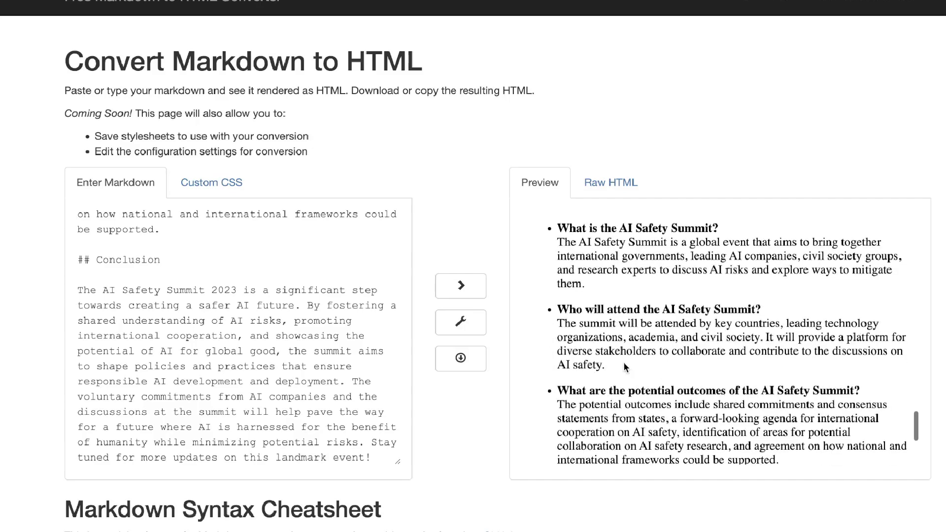
pyautogui.scroll(-4, 678, 333)
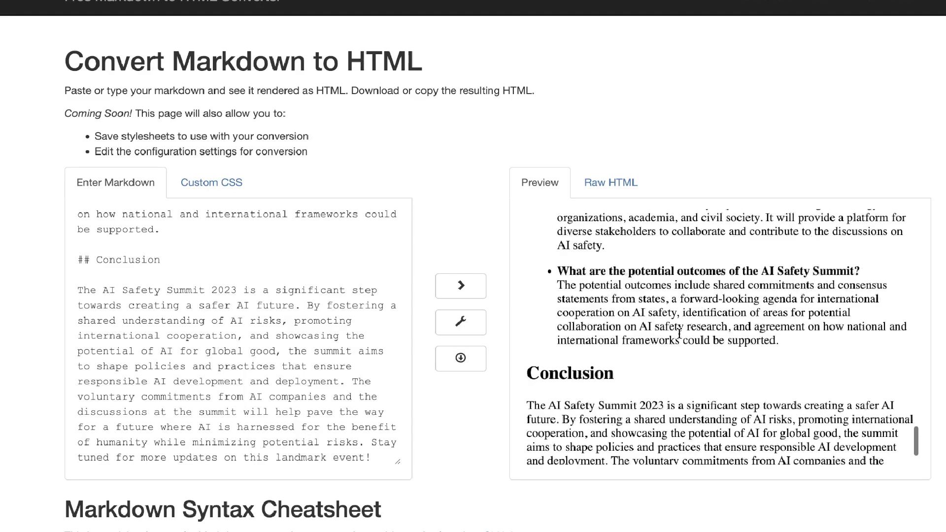
pyautogui.scroll(-2, 680, 333)
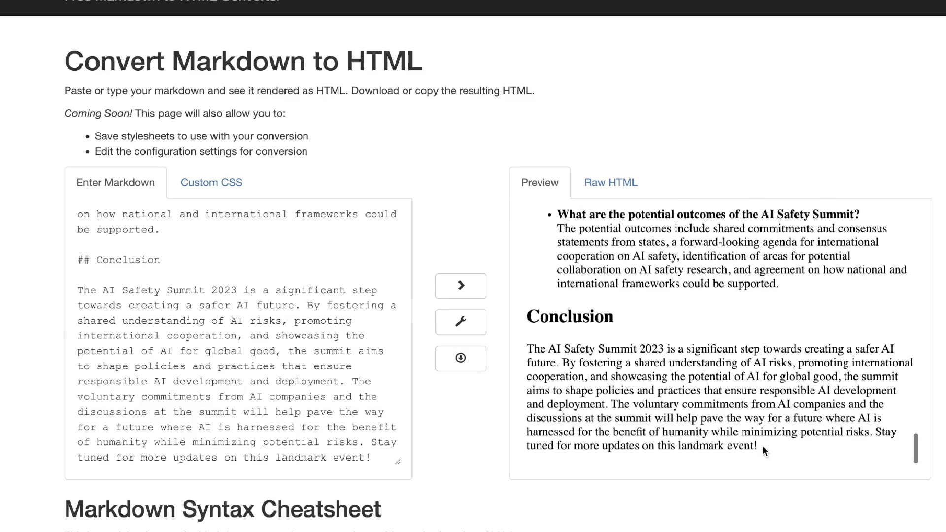
# - Select the entire rendered article preview and copy it
pyautogui.moveTo(761, 447); pyautogui.dragTo(598, 204)
pyautogui.rightClick(602, 307)
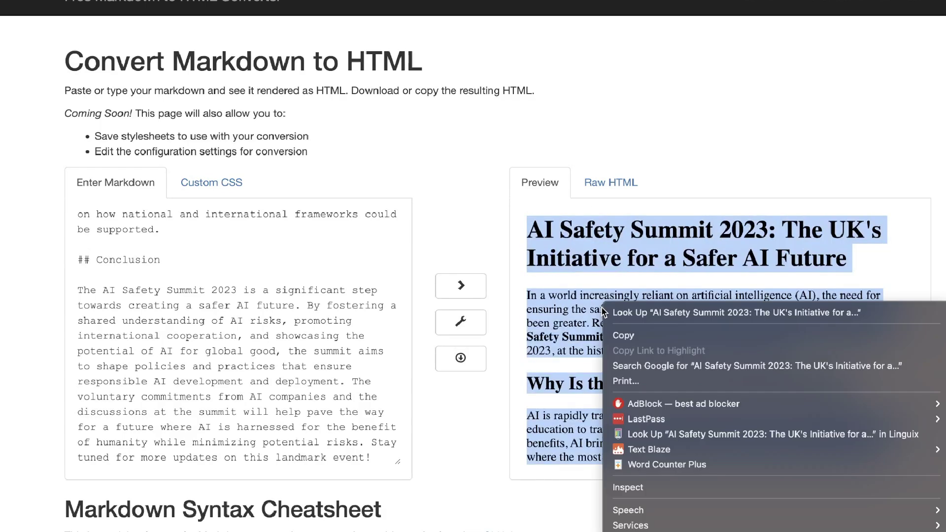
pyautogui.click(619, 332)
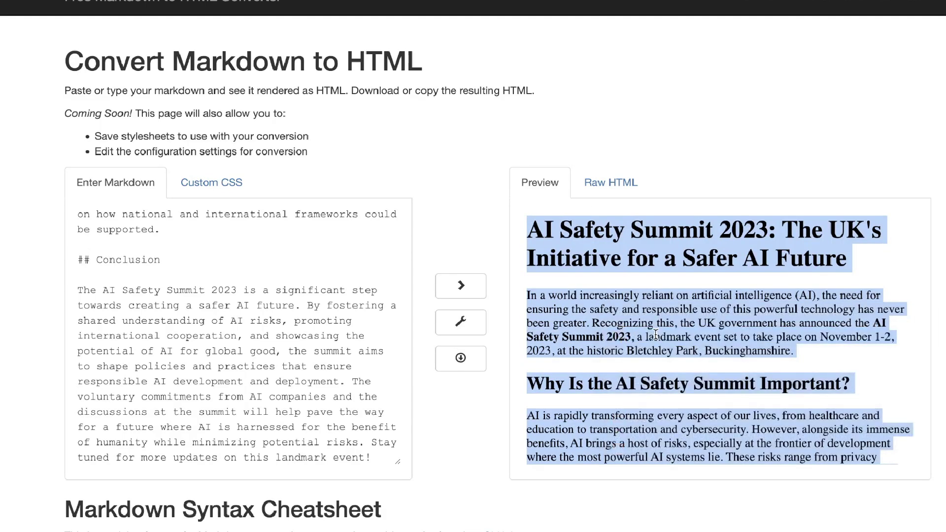
pyautogui.click(629, 288)
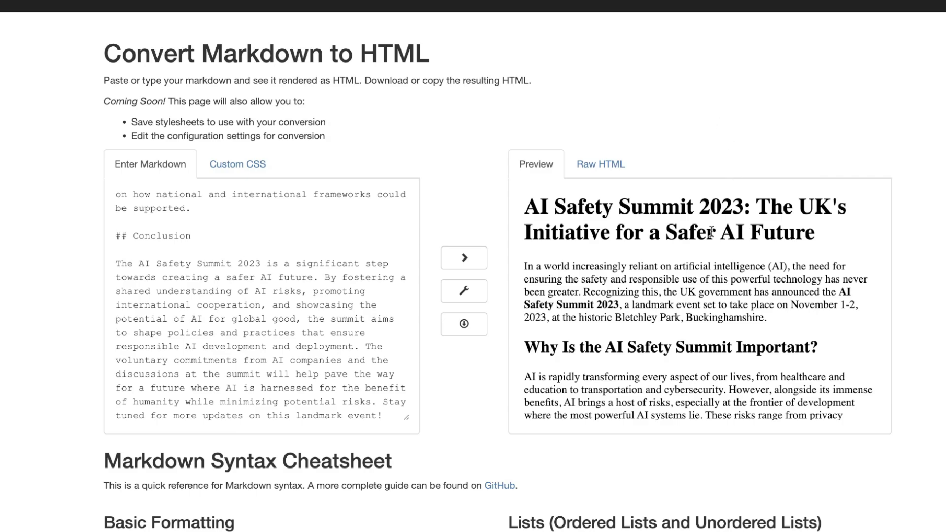
pyautogui.scroll(-15, 713, 235)
pyautogui.scroll(-6, 713, 235)
pyautogui.scroll(20, 710, 232)
pyautogui.scroll(-10, 711, 231)
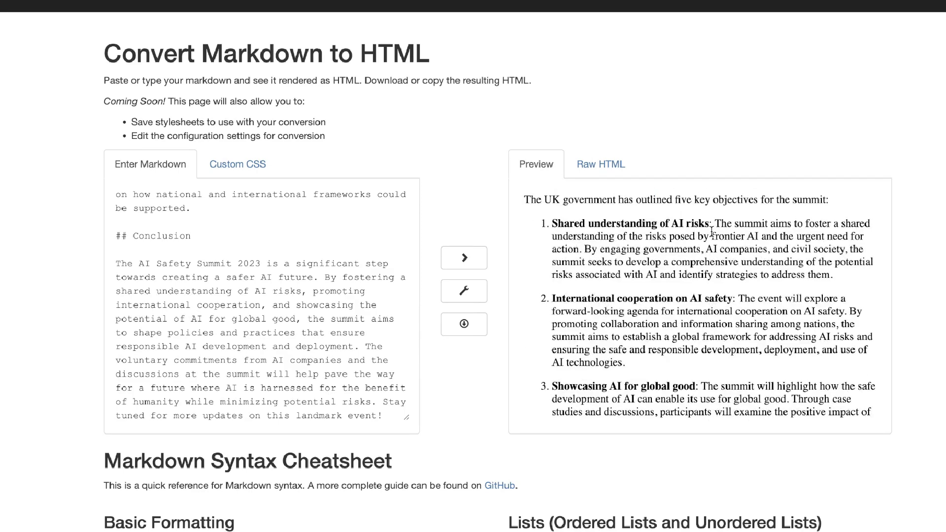